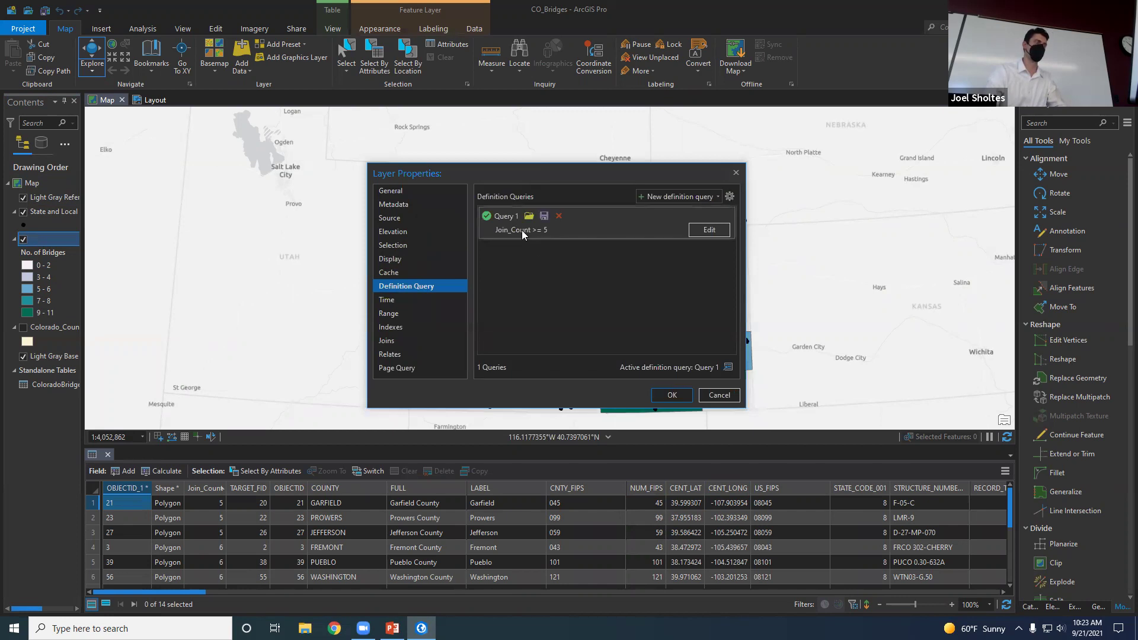
# - Accept the No. of Bridges layer's Join_Count >= 5 definition query and close its properties
pyautogui.moveTo(541, 184); pyautogui.dragTo(600, 211)
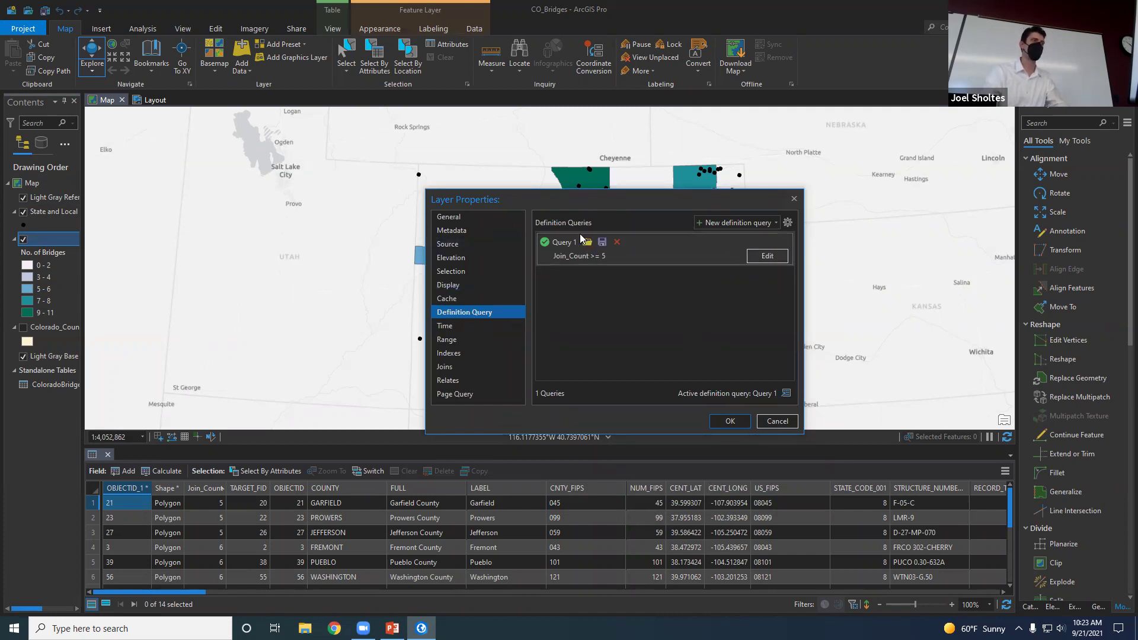
pyautogui.click(734, 421)
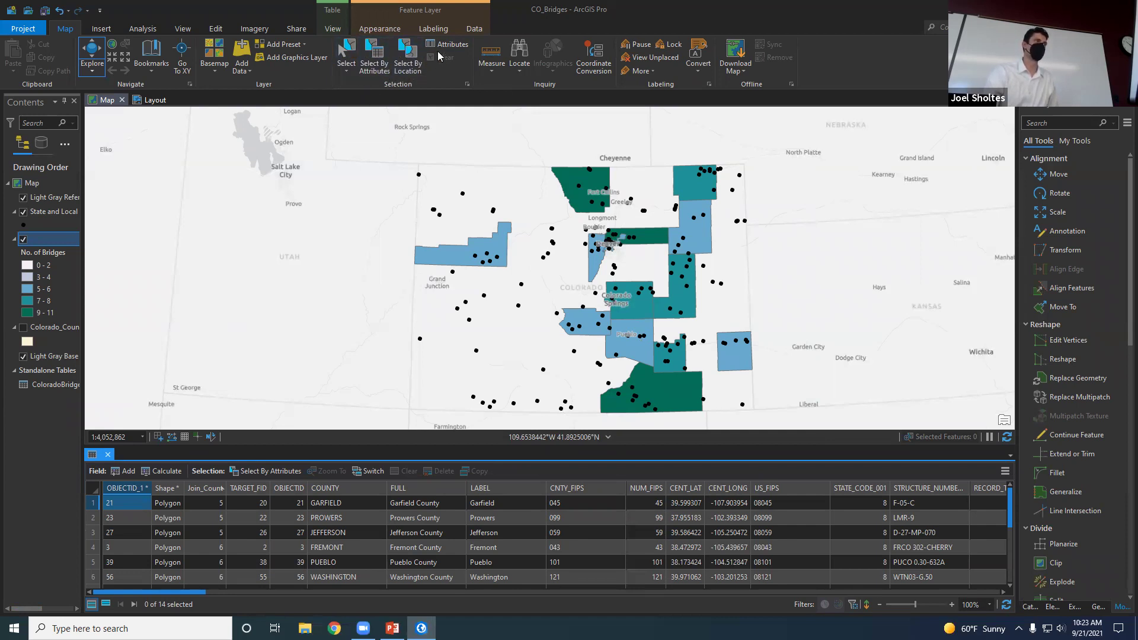
# - Select the counties and bridge points across western and central Colorado with a rectangle, clearing the first selection before drawing a larger one
pyautogui.click(346, 73)
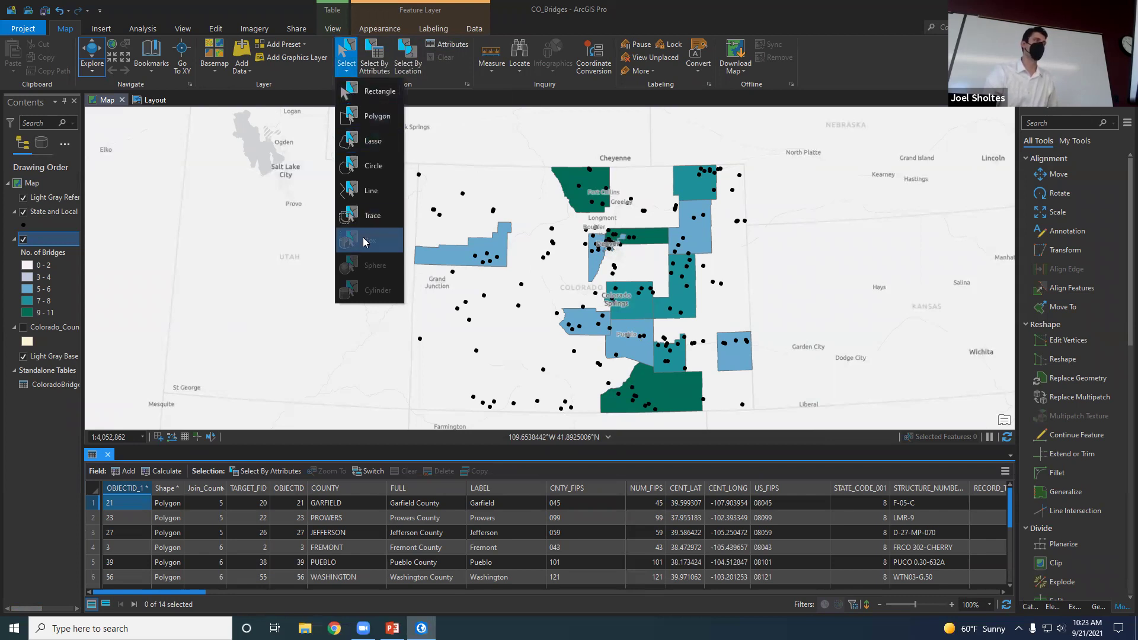
pyautogui.click(373, 96)
pyautogui.moveTo(459, 142); pyautogui.dragTo(633, 368)
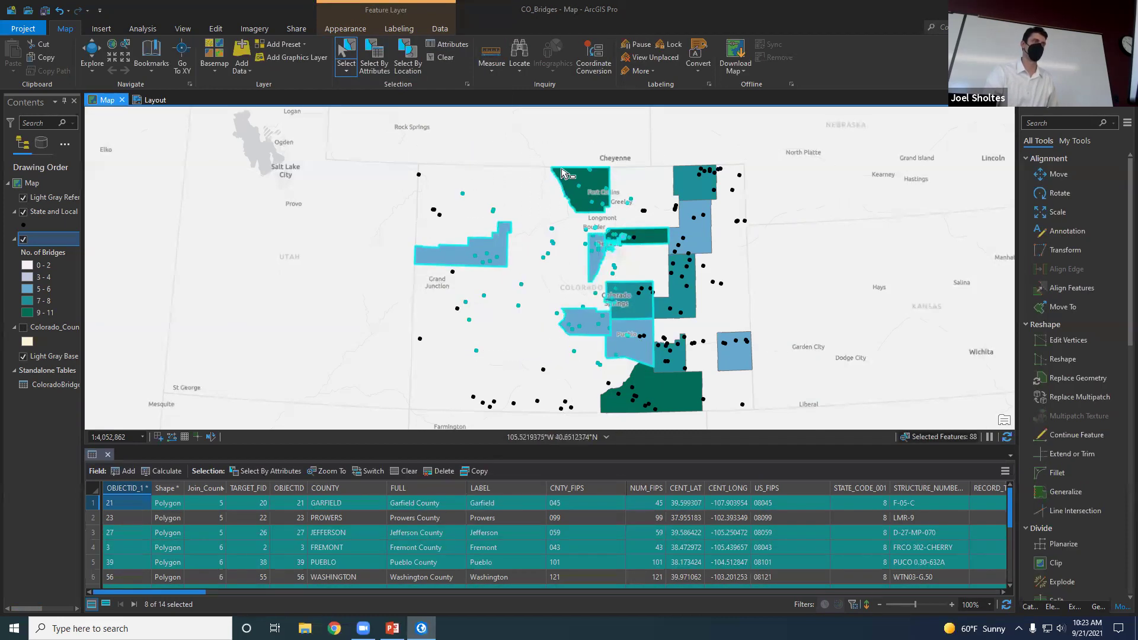
pyautogui.click(736, 256)
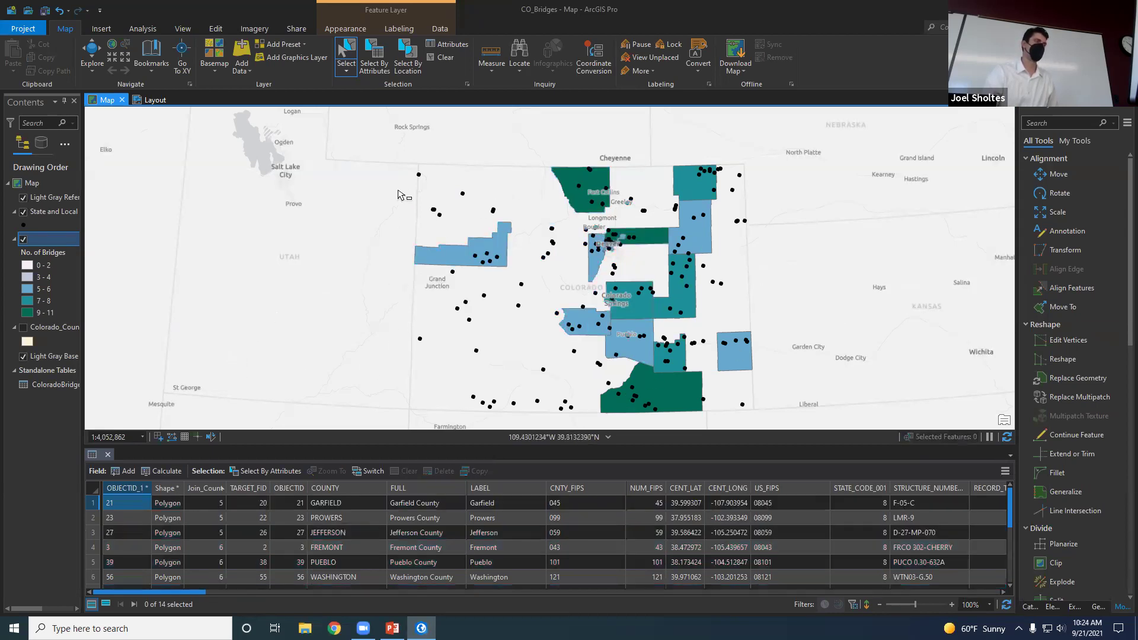
pyautogui.moveTo(405, 141); pyautogui.dragTo(633, 404)
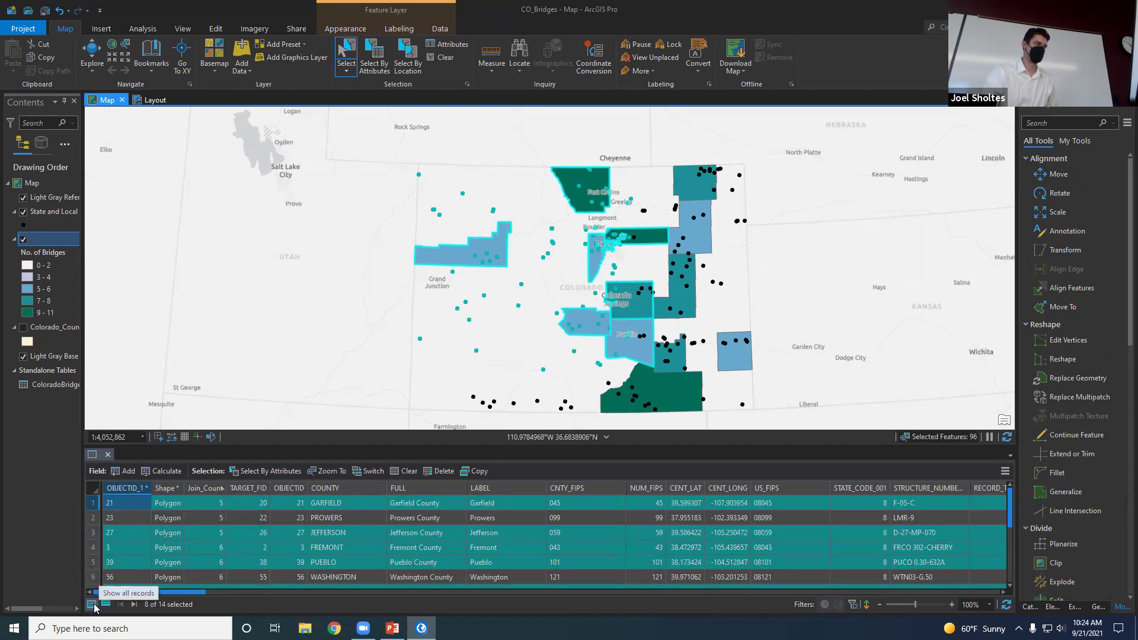
# - Limit the attribute table to the selected records and look through the listed counties
pyautogui.click(105, 605)
pyautogui.click(178, 562)
pyautogui.scroll(-1, 181, 556)
pyautogui.click(184, 556)
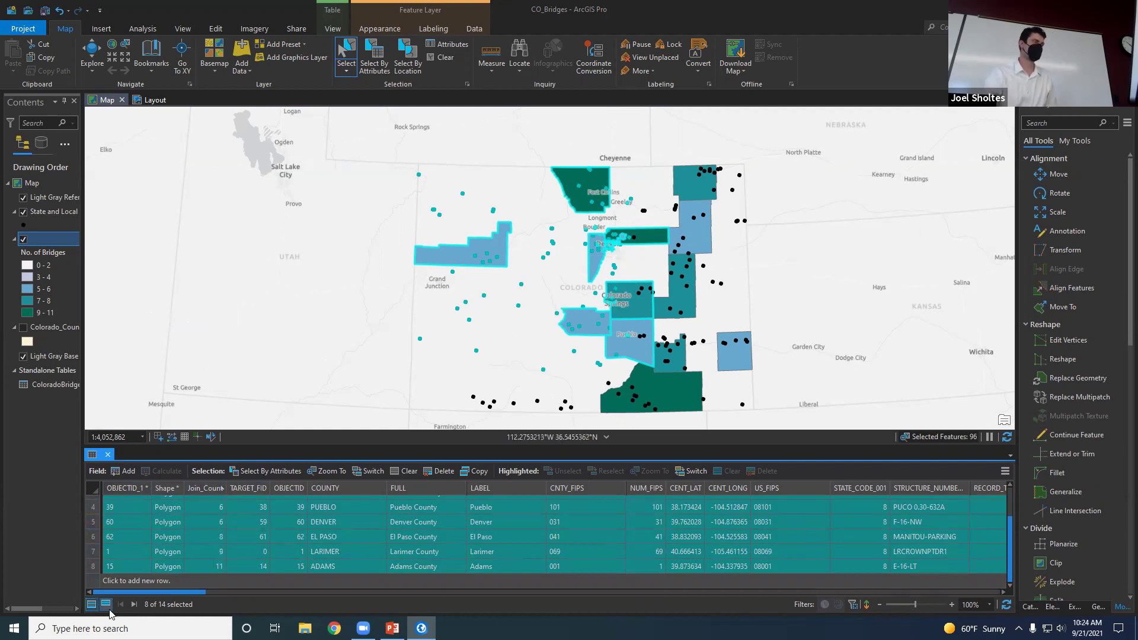
pyautogui.scroll(1, 183, 546)
pyautogui.scroll(-1, 183, 539)
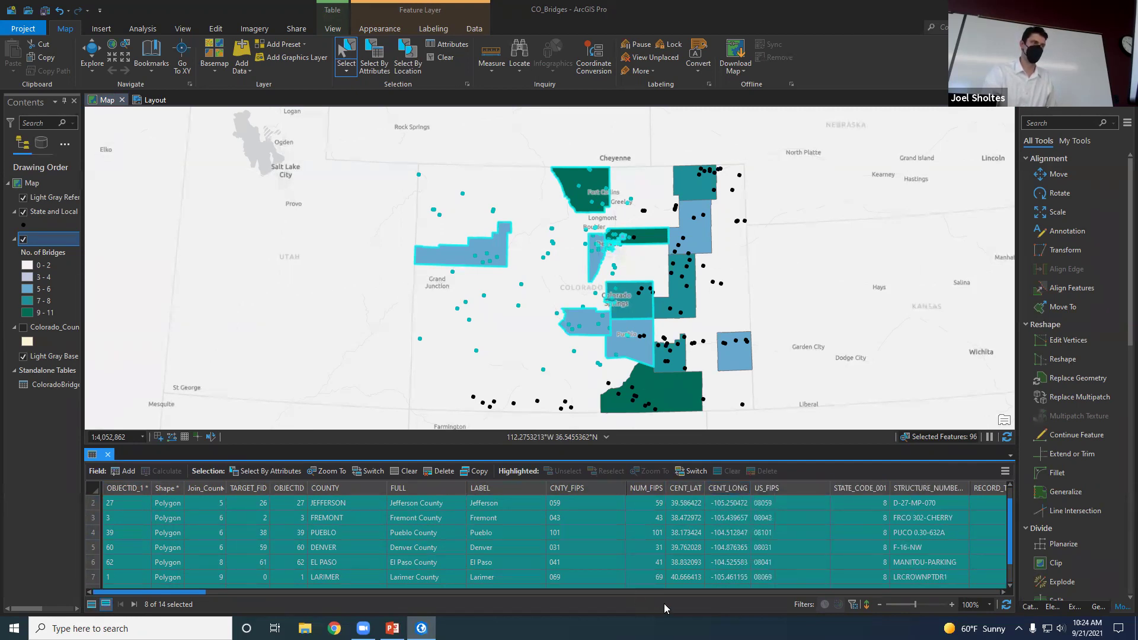
# - Open Calculate Field for the RECORD_TYPE_005A column and close it without running it
pyautogui.hscroll(2, 681, 590)
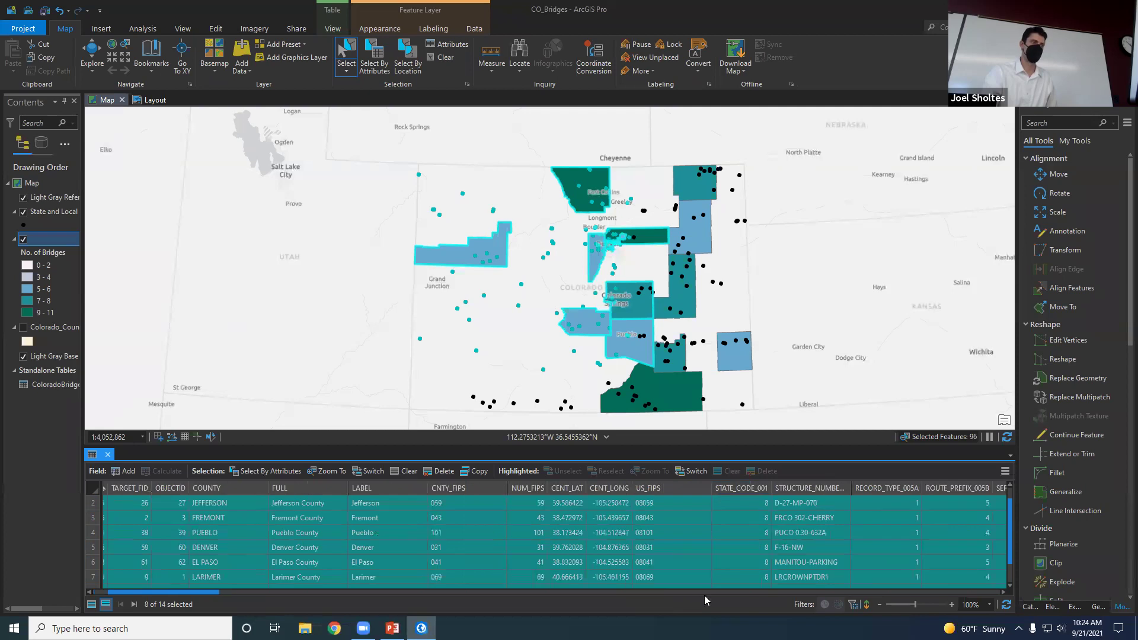
pyautogui.rightClick(908, 491)
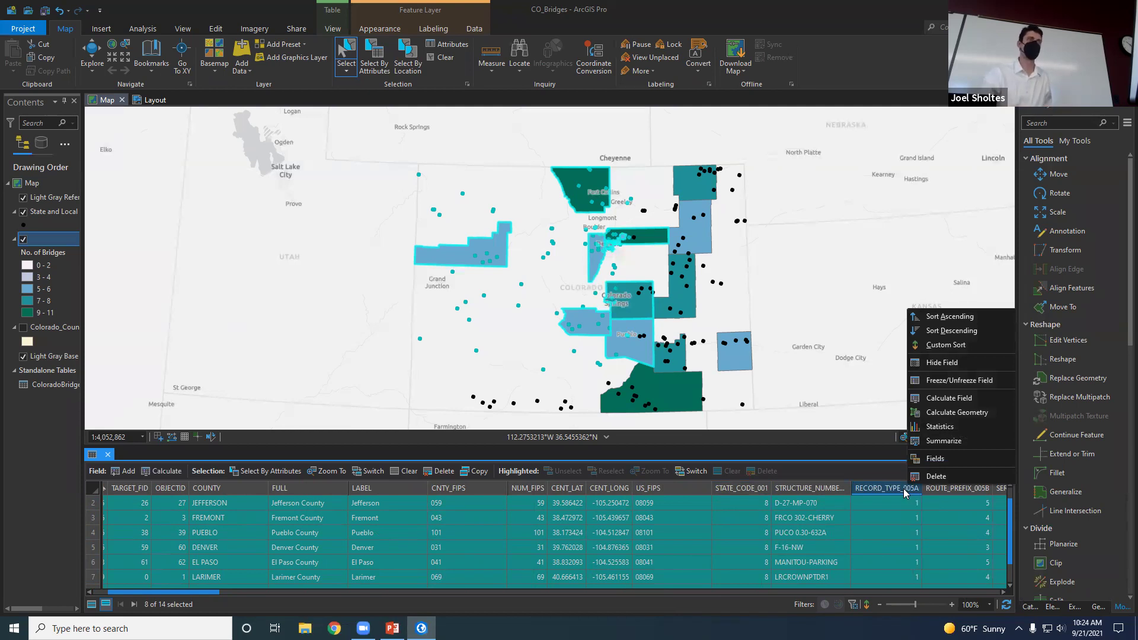
pyautogui.click(948, 399)
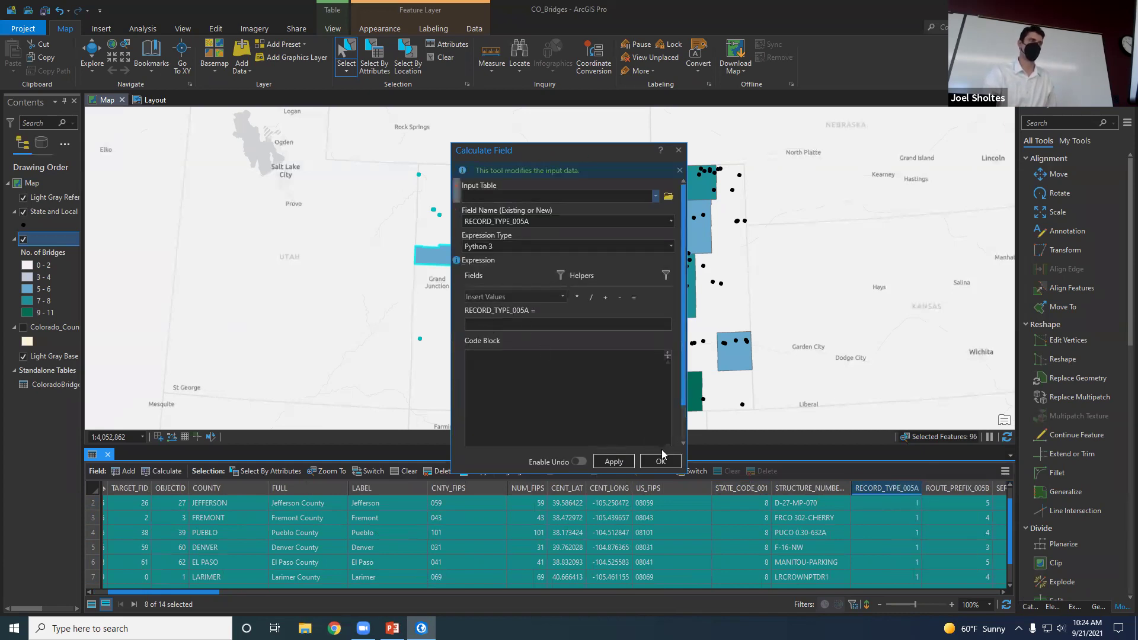
pyautogui.click(632, 459)
pyautogui.click(679, 151)
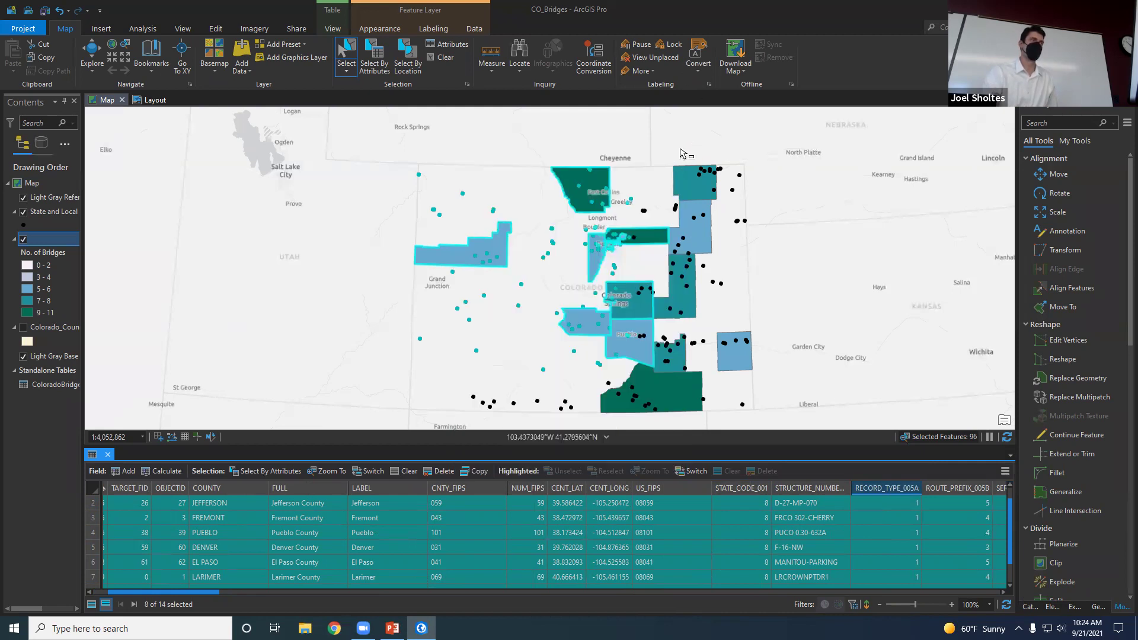
pyautogui.click(884, 576)
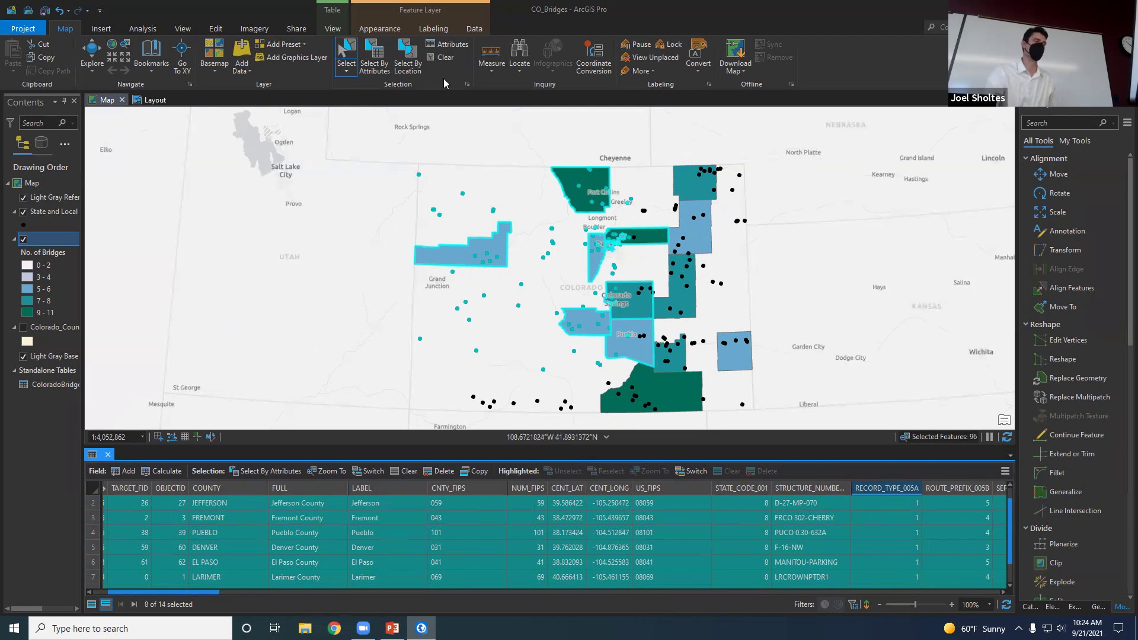
# - Select the features in northern Colorado, including Larimer County, by drawing a selection polygon around them
pyautogui.click(346, 69)
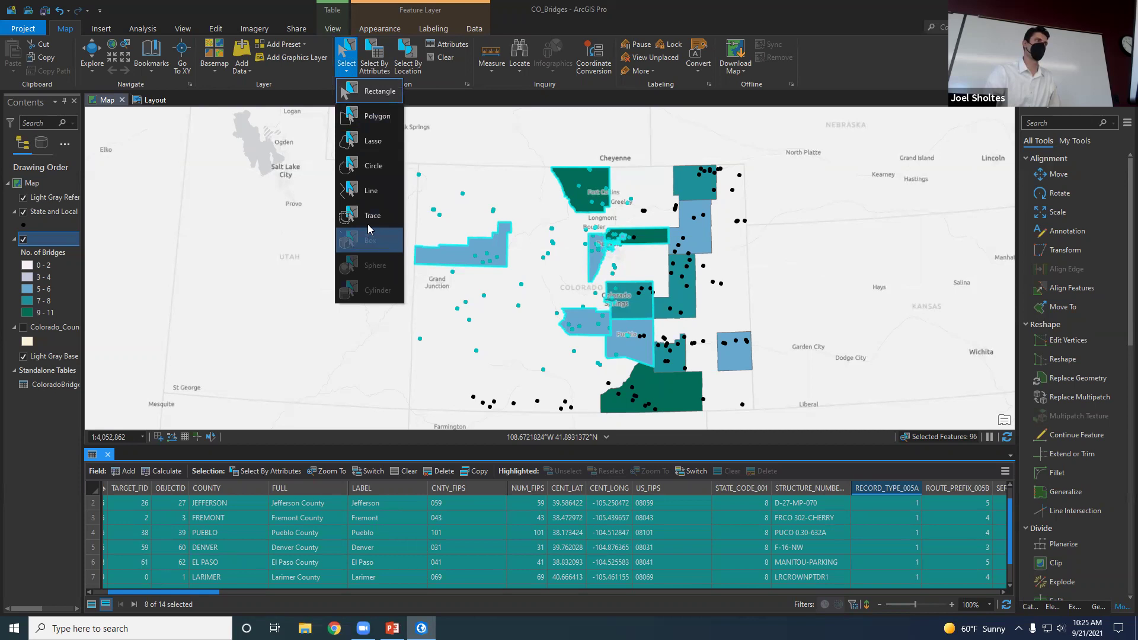
pyautogui.click(388, 121)
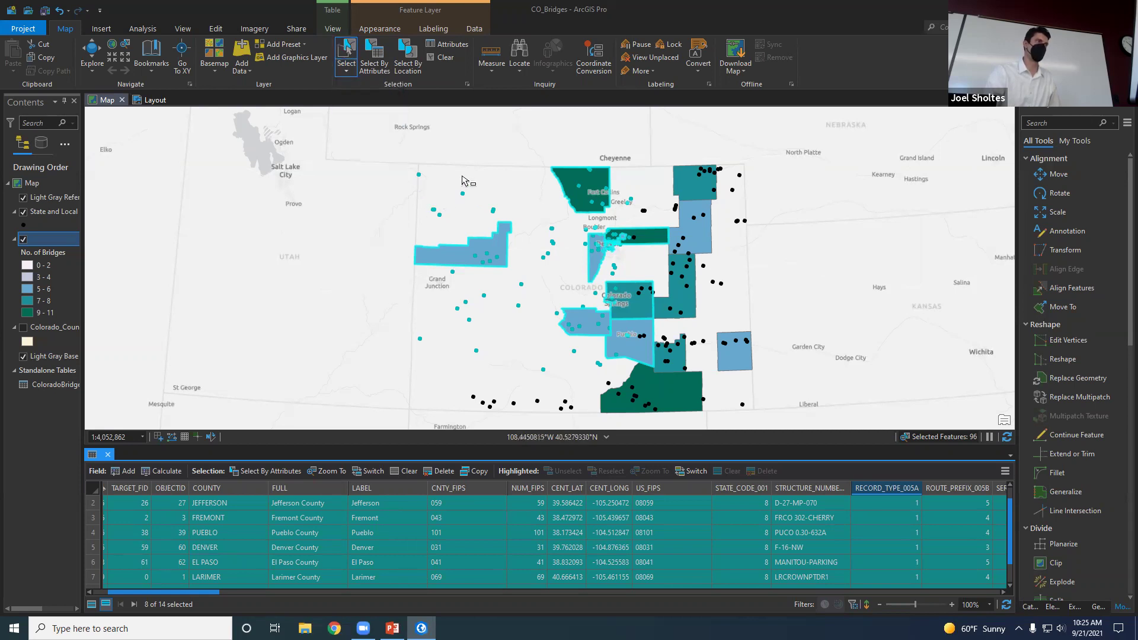
pyautogui.click(466, 160)
pyautogui.click(476, 220)
pyautogui.click(587, 225)
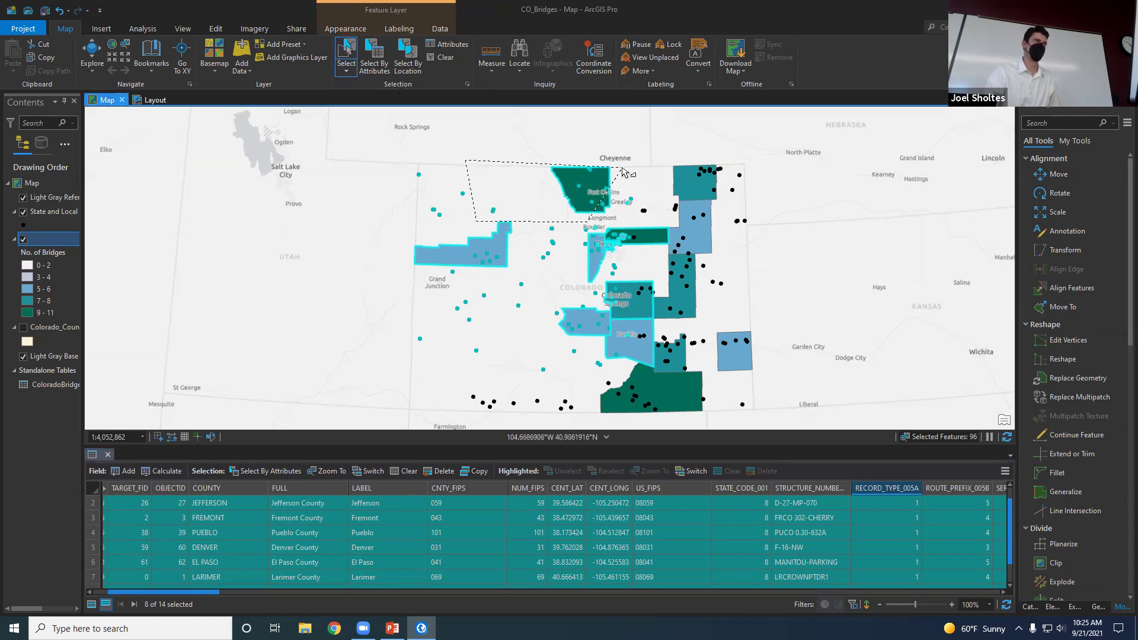
pyautogui.click(612, 132)
pyautogui.doubleClick(491, 147)
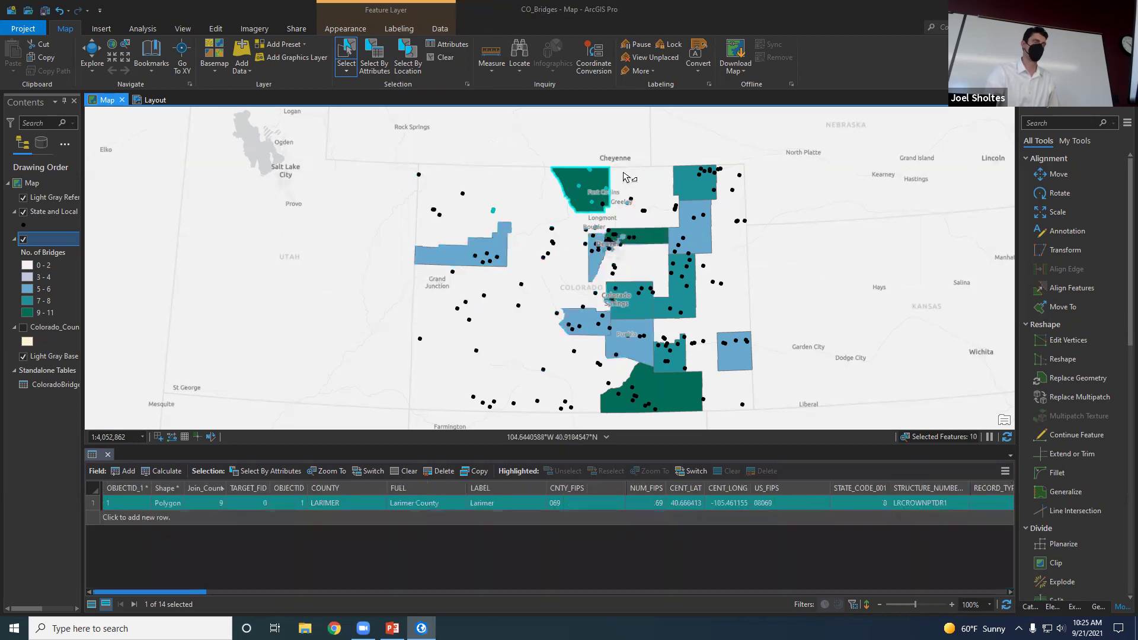
# - Try a Select By Attributes query on Colorado_County_Boundaries as a new selection, review the clause fields, and close it without a value
pyautogui.click(349, 71)
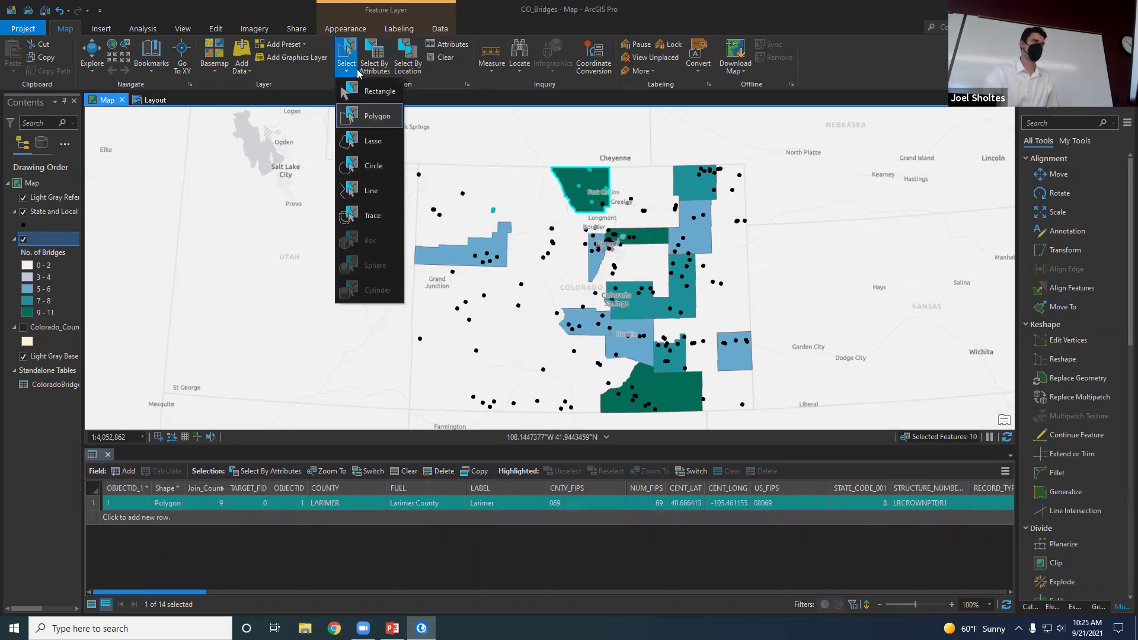
pyautogui.click(379, 71)
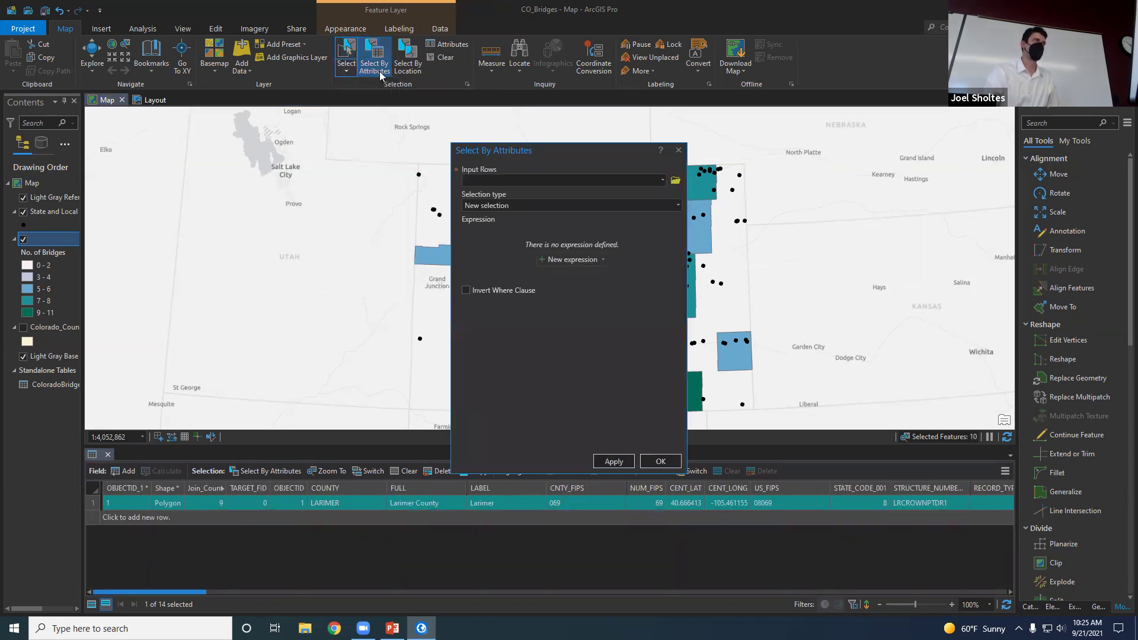
pyautogui.moveTo(560, 151); pyautogui.dragTo(356, 116)
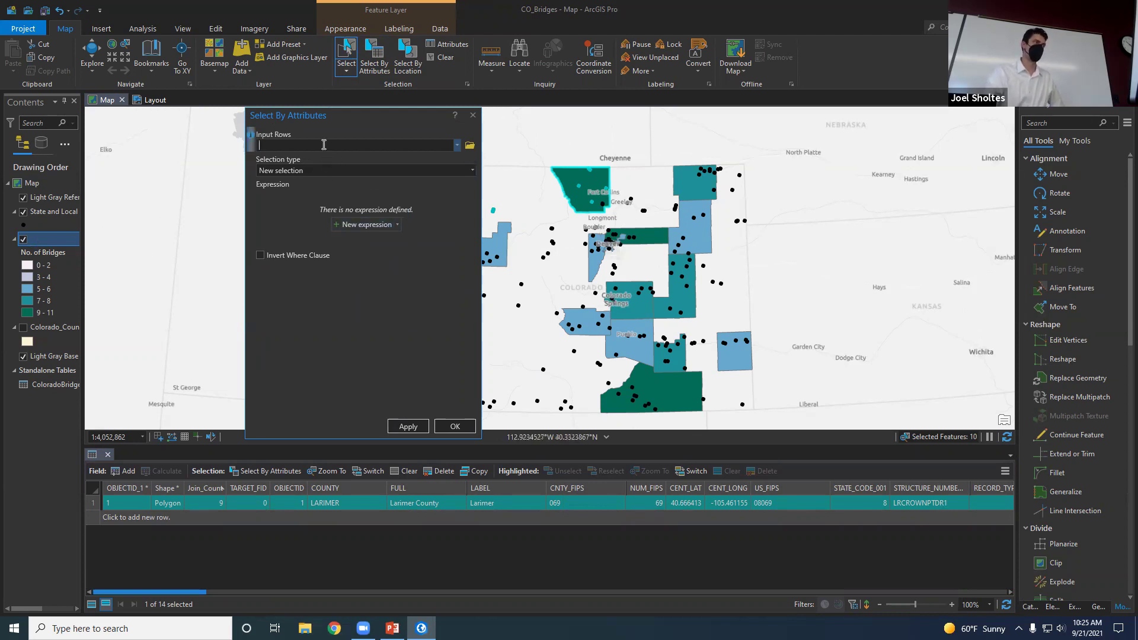
pyautogui.click(457, 146)
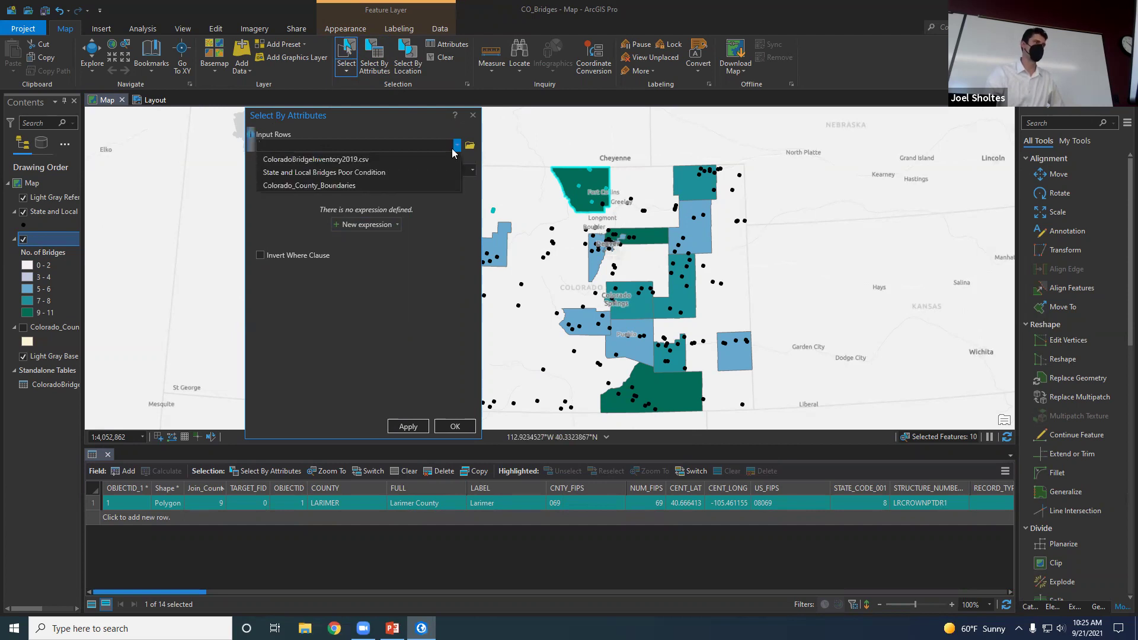
pyautogui.click(397, 186)
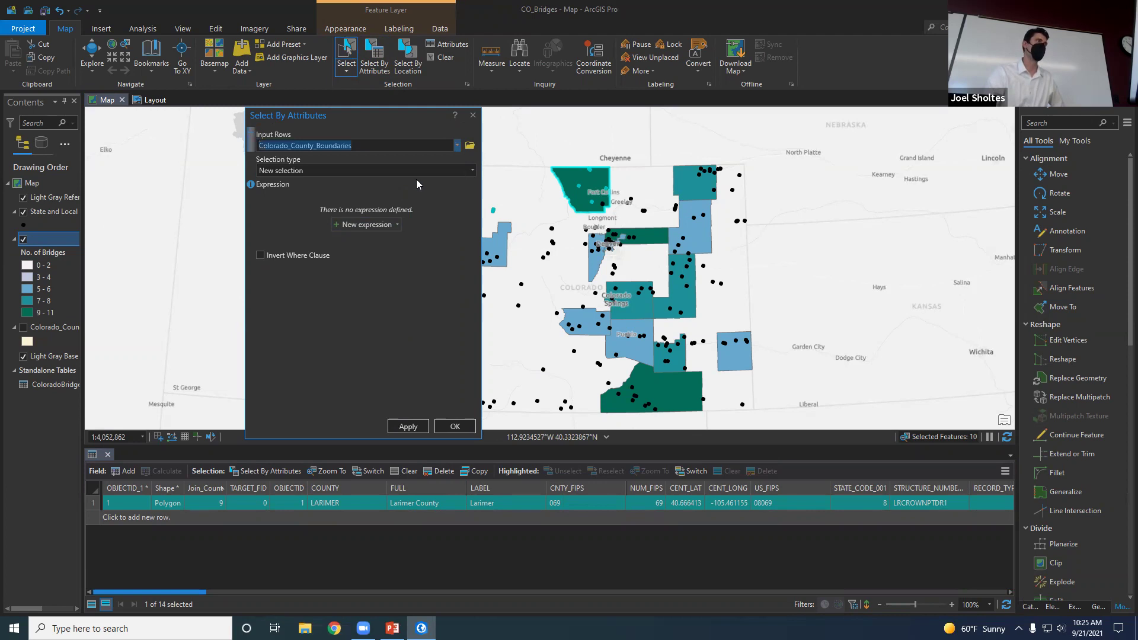
pyautogui.click(472, 171)
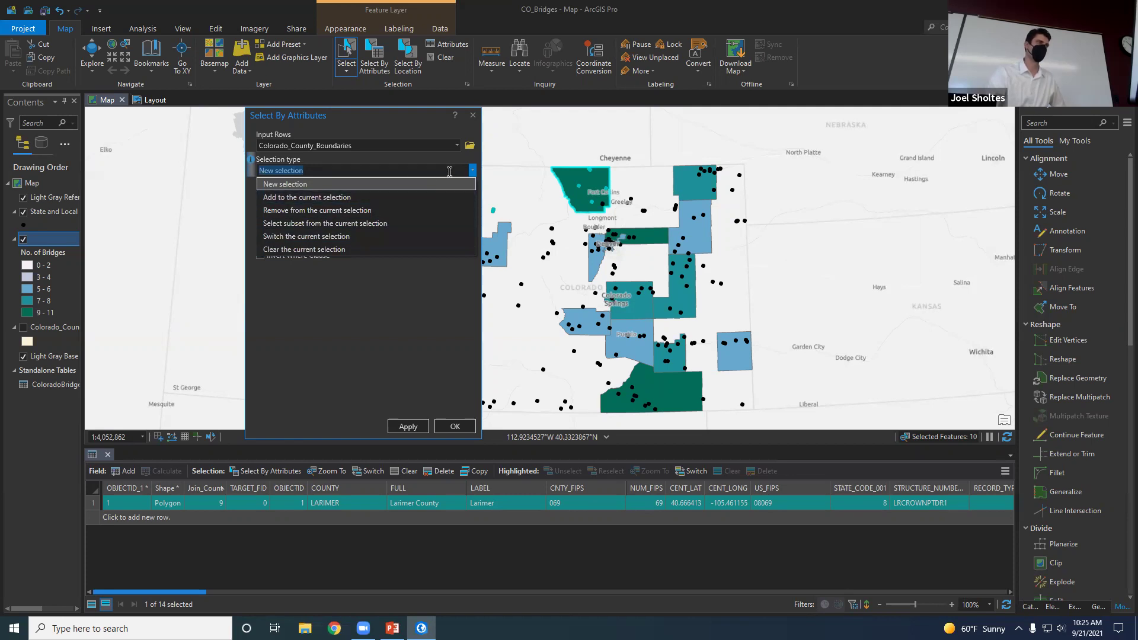
pyautogui.click(473, 171)
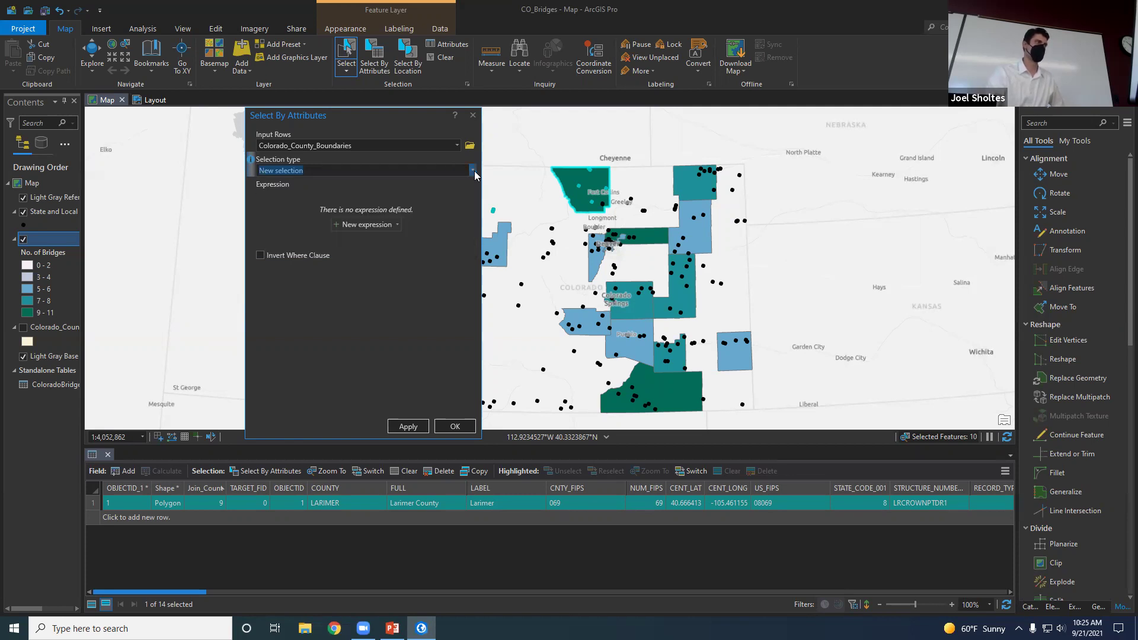
pyautogui.click(357, 227)
pyautogui.click(351, 240)
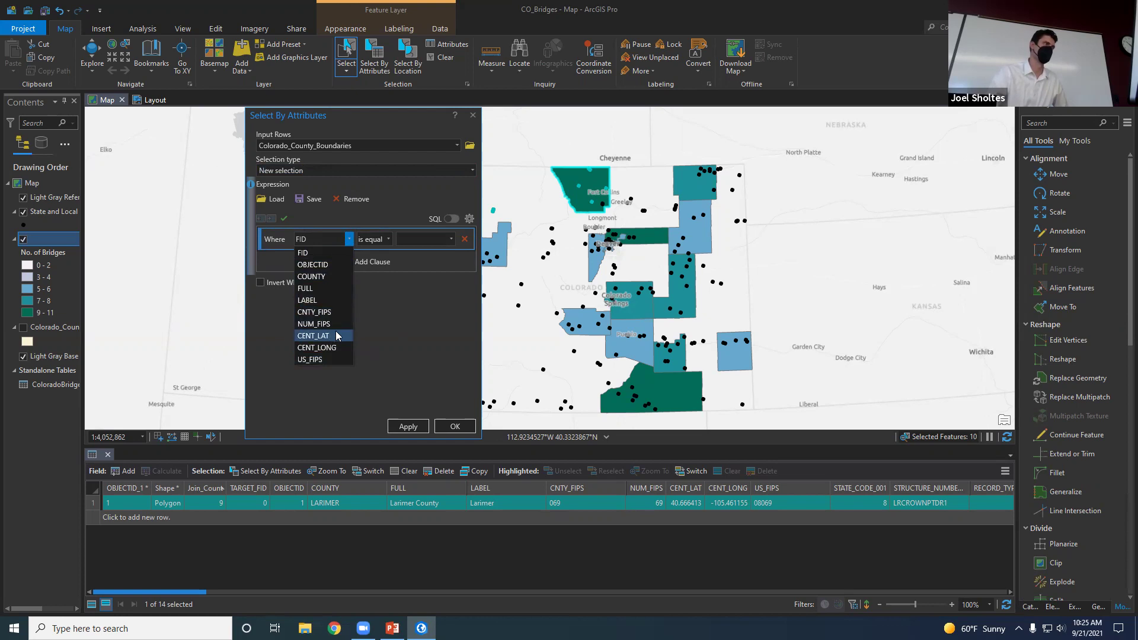
pyautogui.click(373, 319)
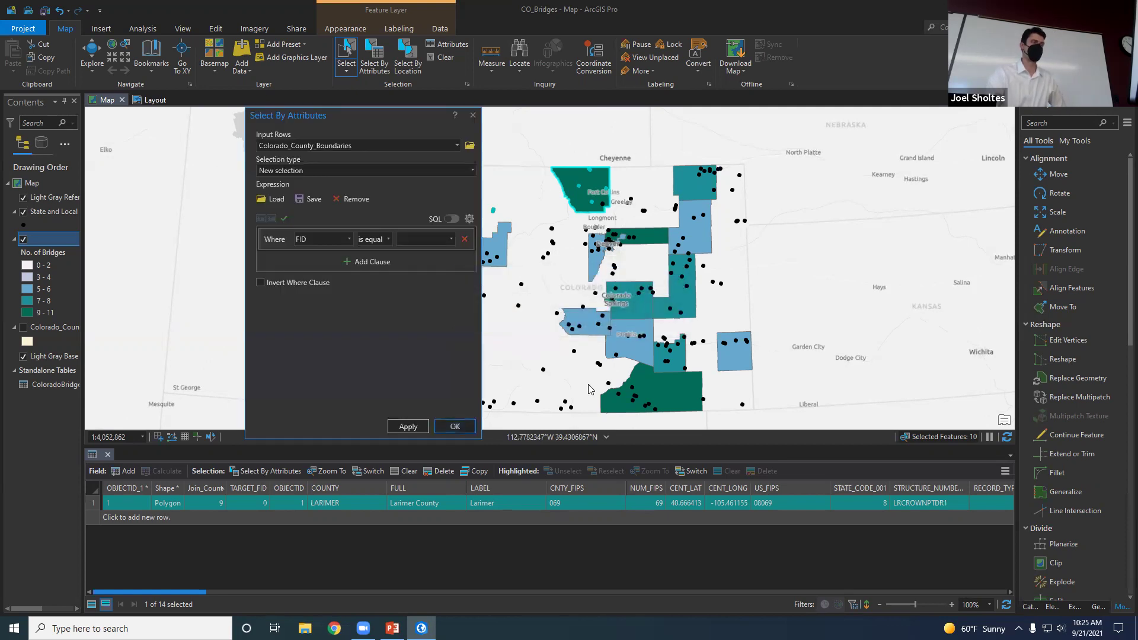
pyautogui.click(458, 428)
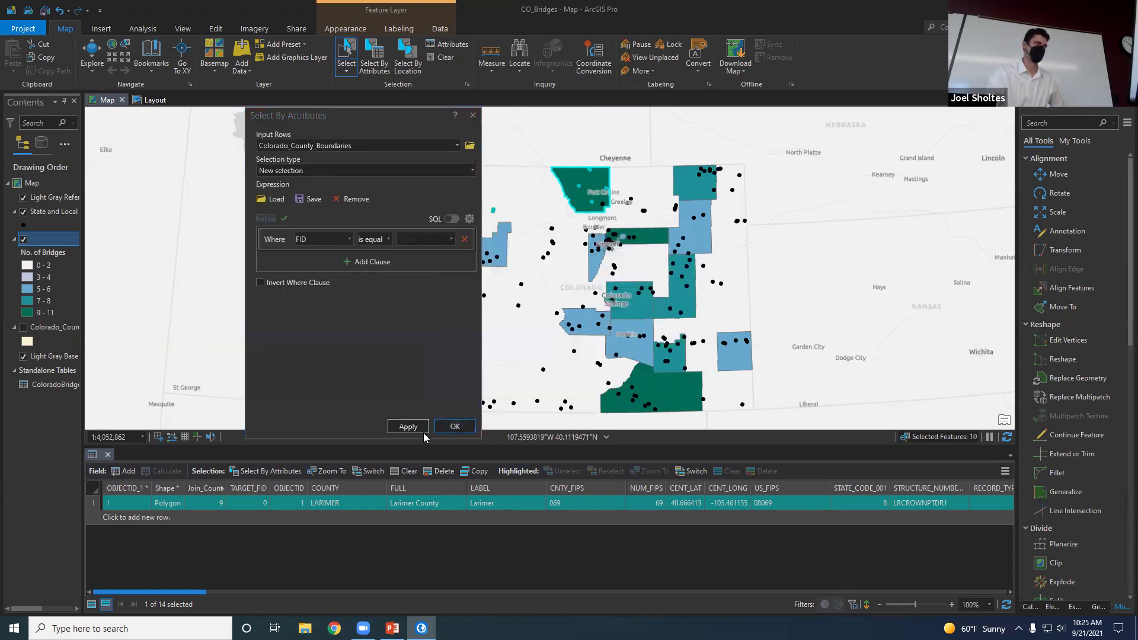
pyautogui.click(473, 115)
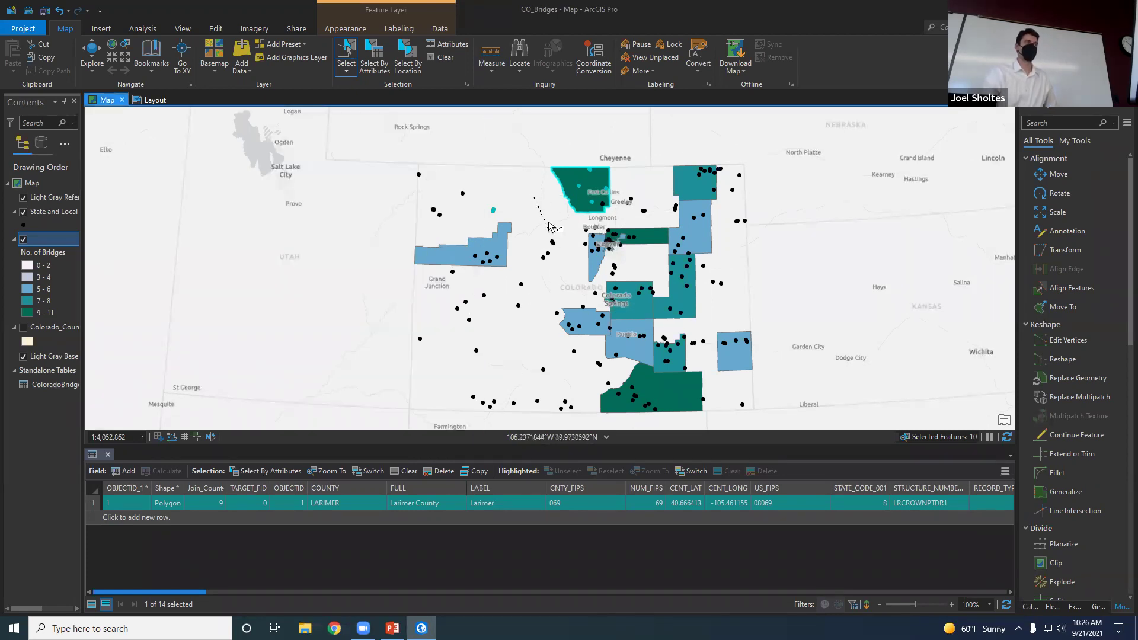
# - Clear the current map selection and start a Select By Location with Colorado_County_Boundaries as the input features
pyautogui.click(529, 212)
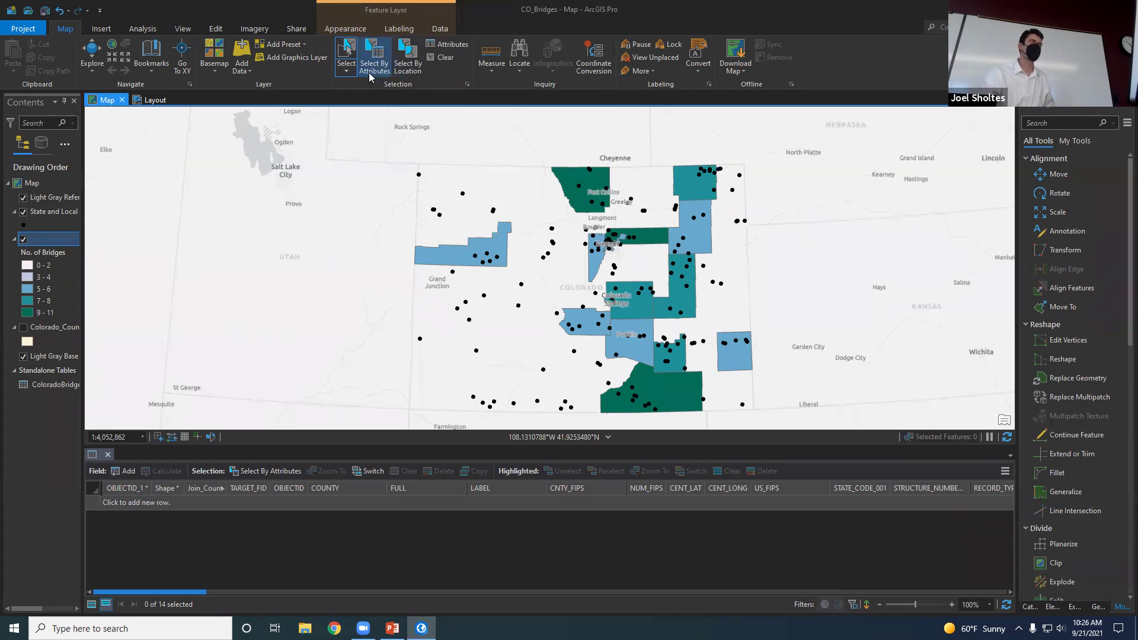
pyautogui.click(408, 67)
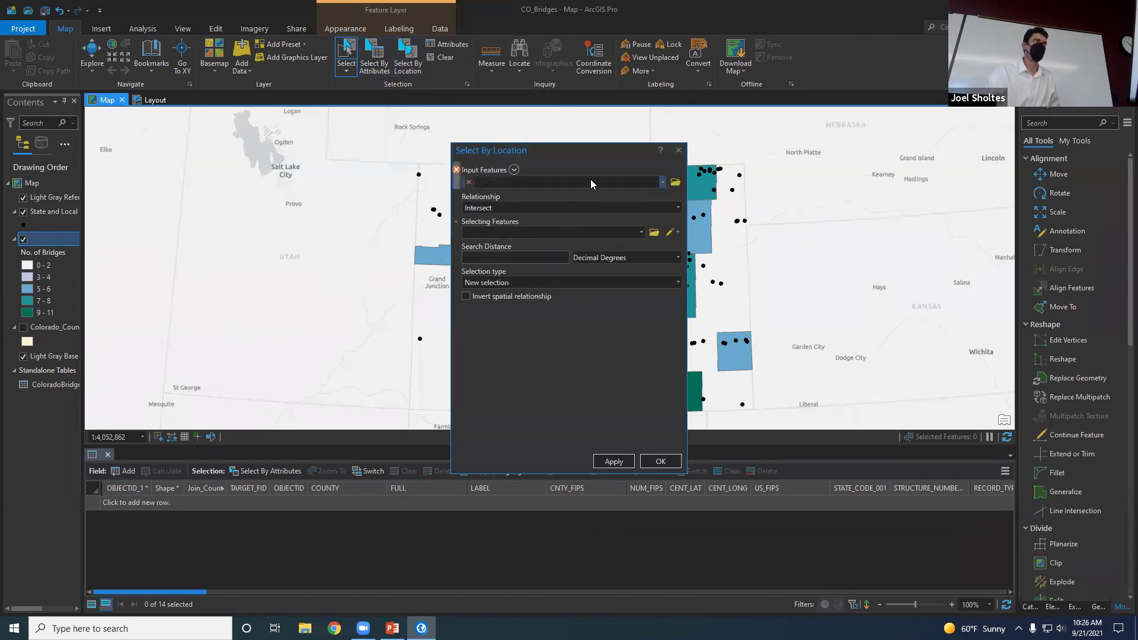
pyautogui.click(662, 184)
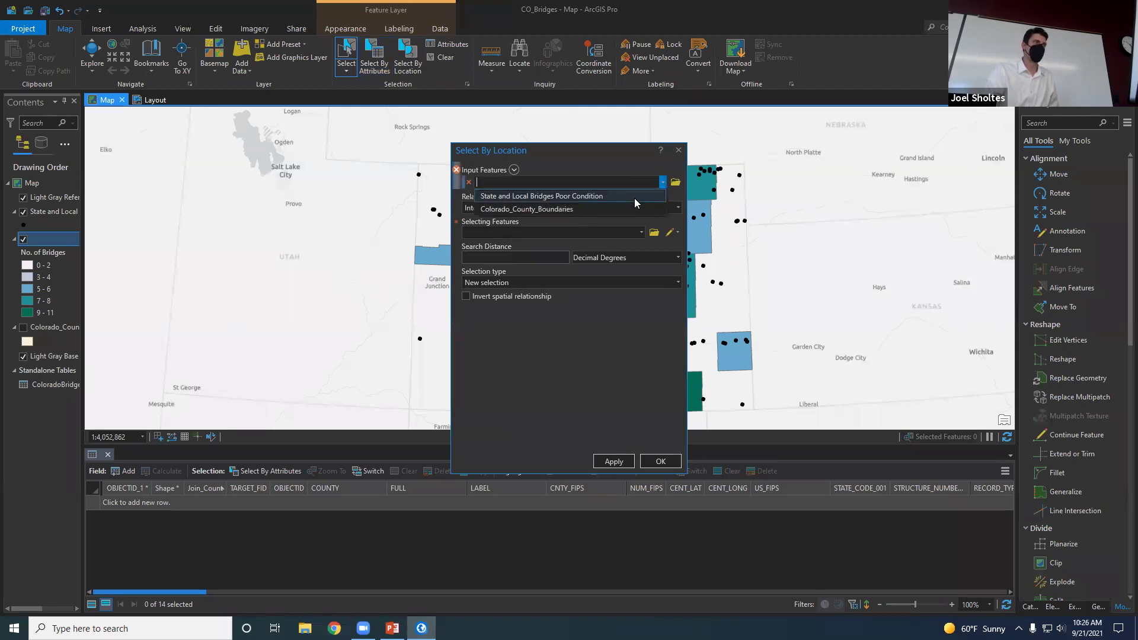
pyautogui.click(627, 208)
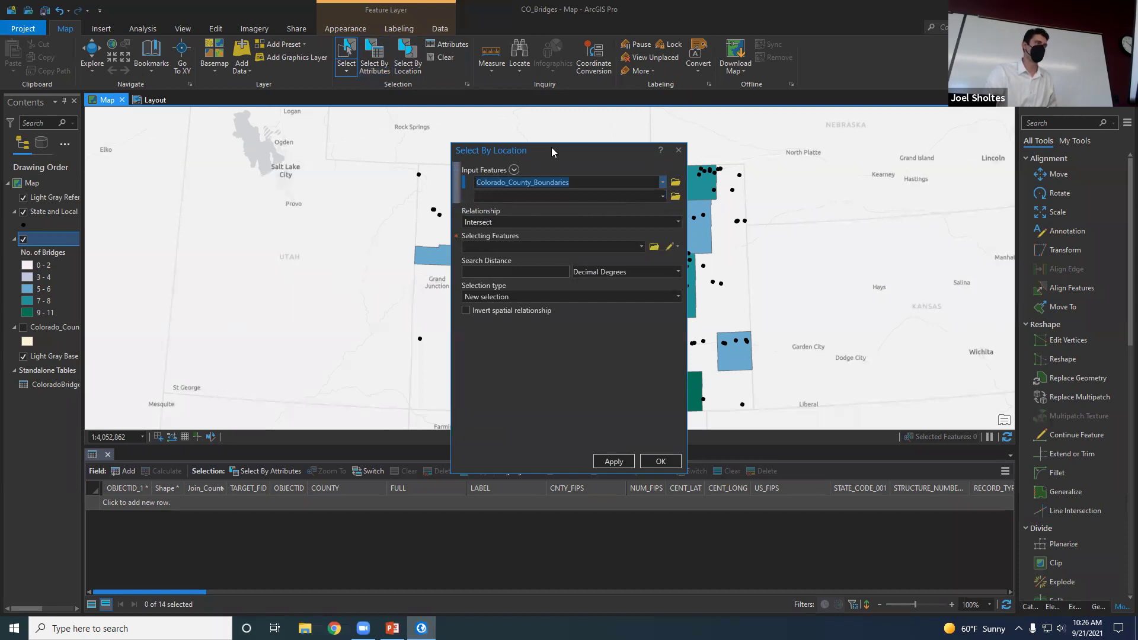
pyautogui.moveTo(551, 149); pyautogui.dragTo(376, 126)
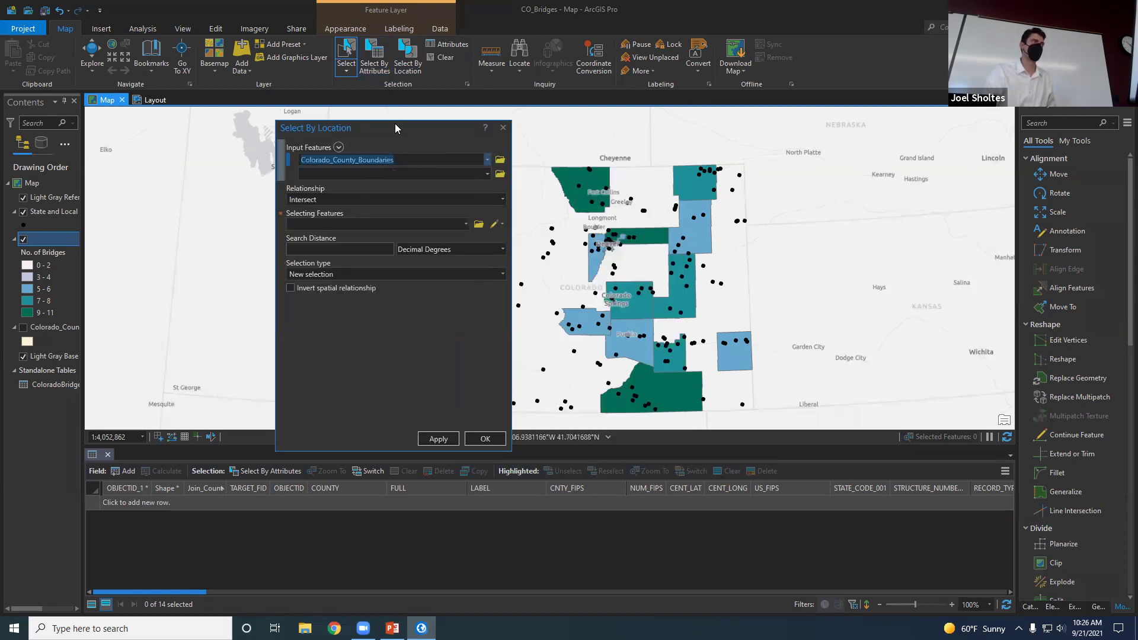
pyautogui.moveTo(418, 128); pyautogui.dragTo(391, 121)
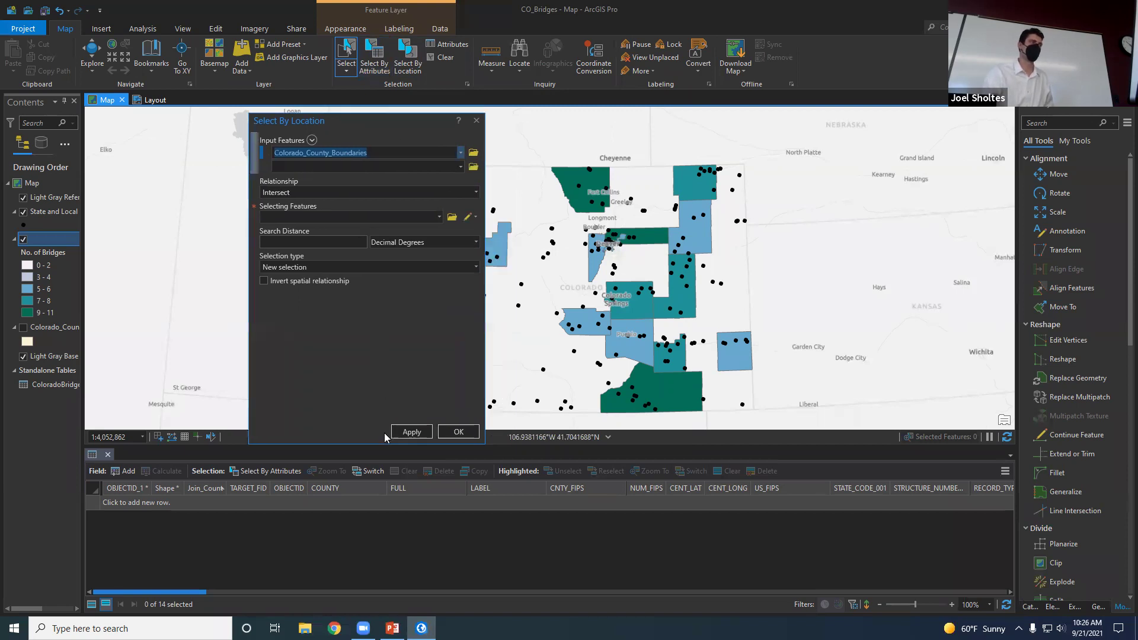
pyautogui.moveTo(385, 444); pyautogui.dragTo(385, 377)
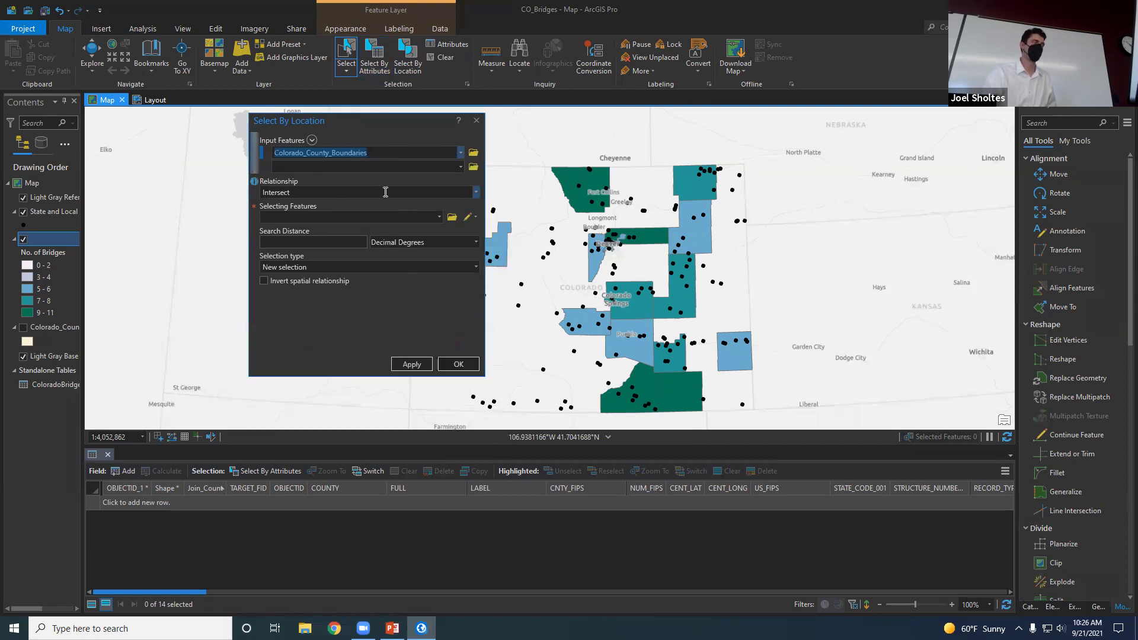
# - Set the selection's spatial relationship to Within a distance, with a search distance of 1 mile
pyautogui.click(475, 193)
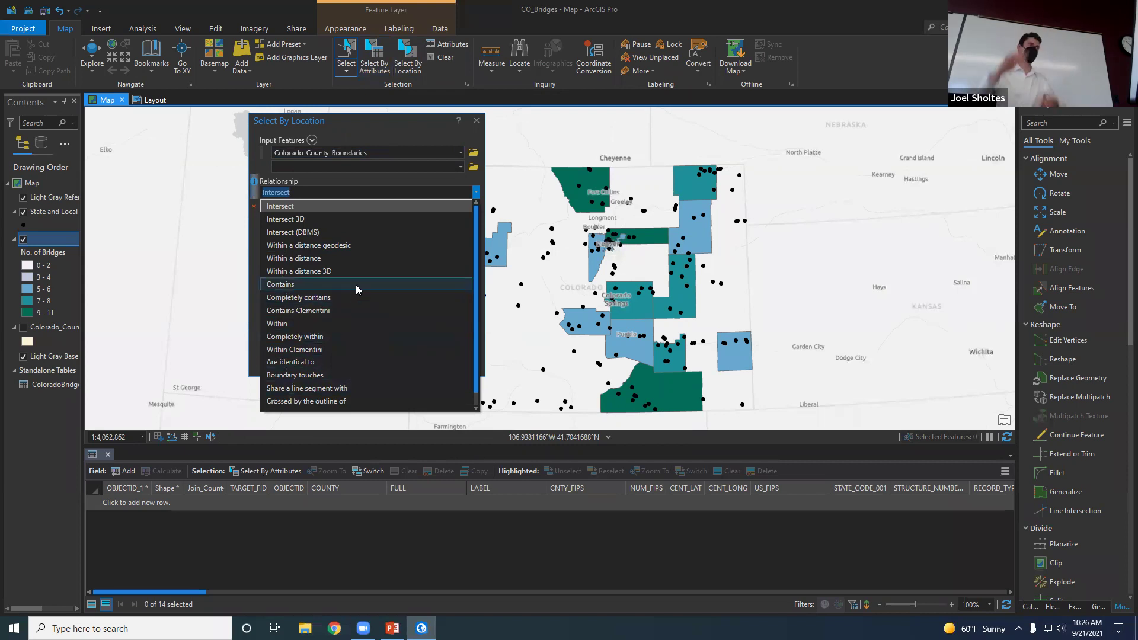
pyautogui.click(342, 325)
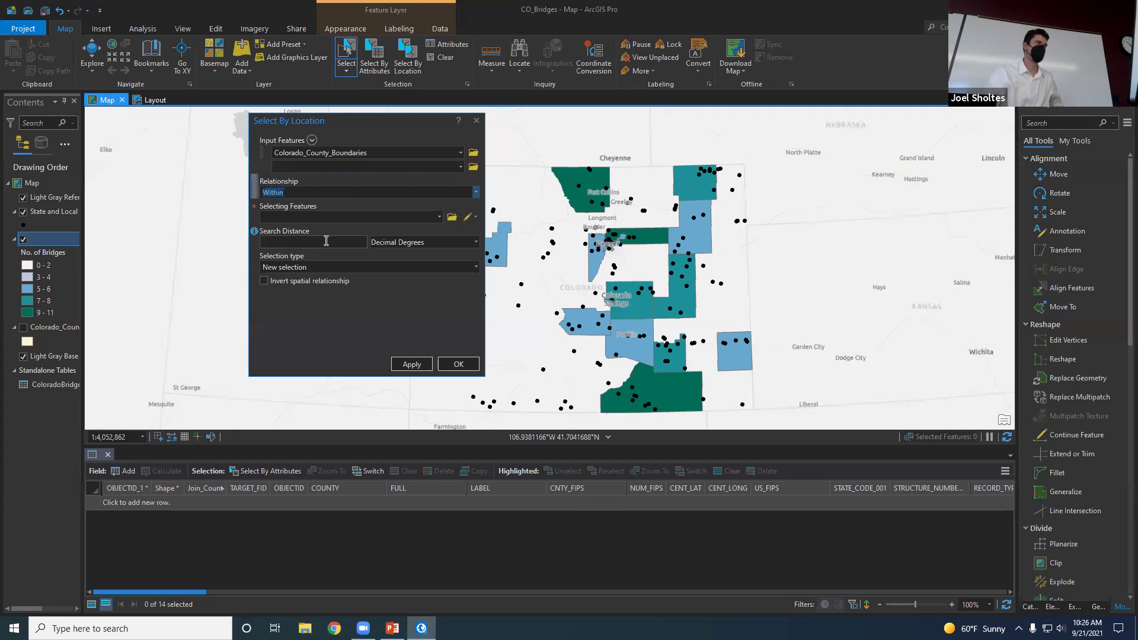
pyautogui.click(420, 243)
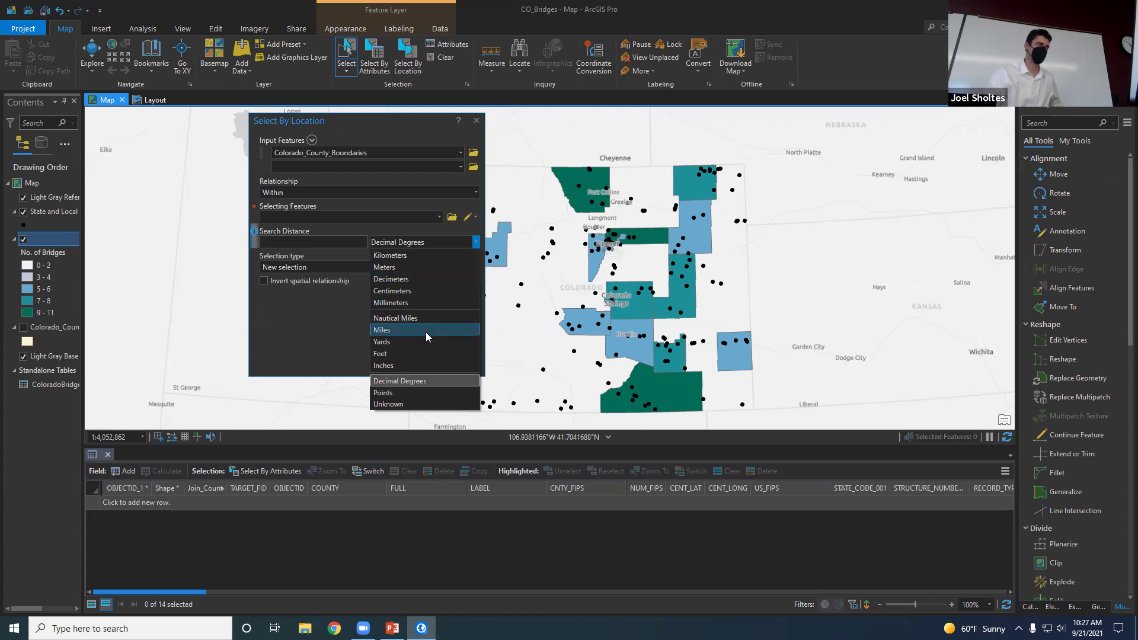
pyautogui.click(417, 353)
pyautogui.click(390, 240)
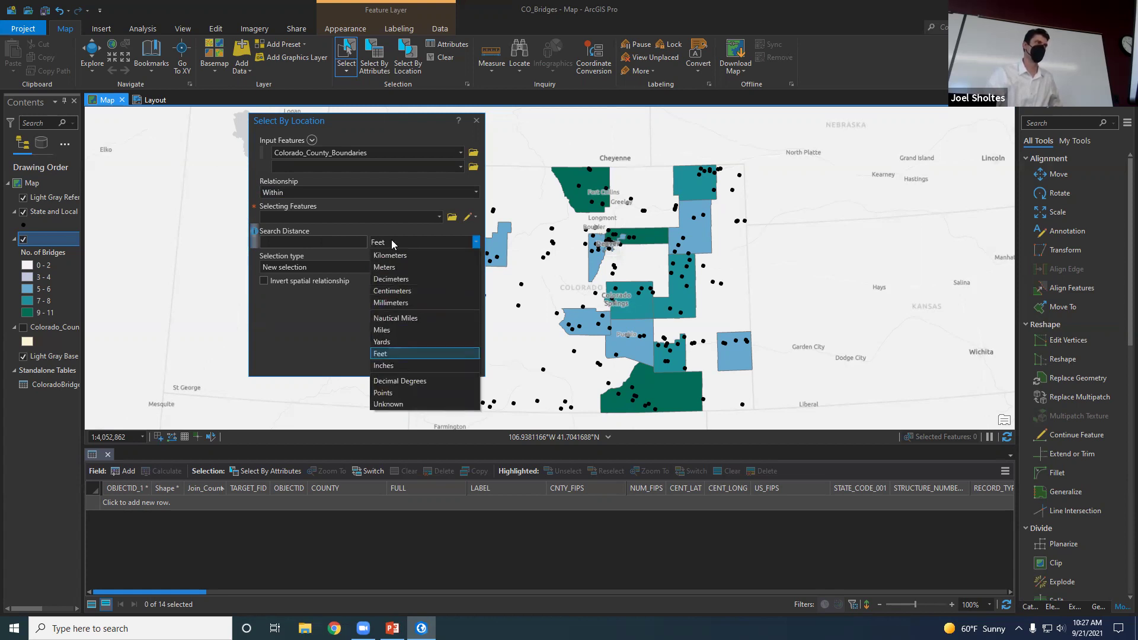
pyautogui.click(398, 326)
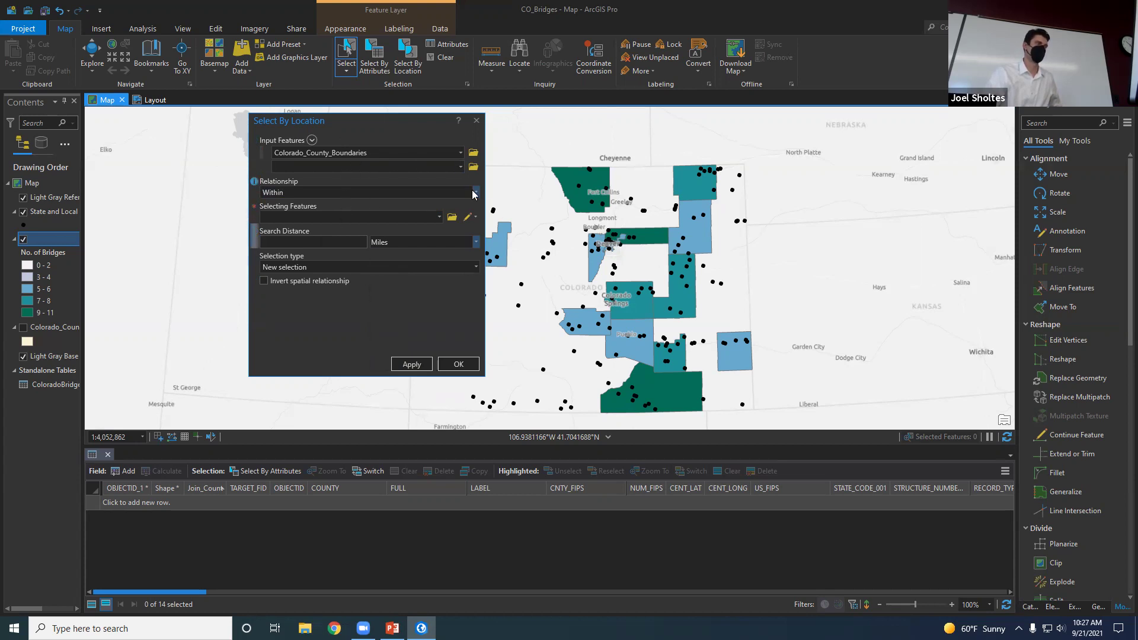
pyautogui.click(345, 218)
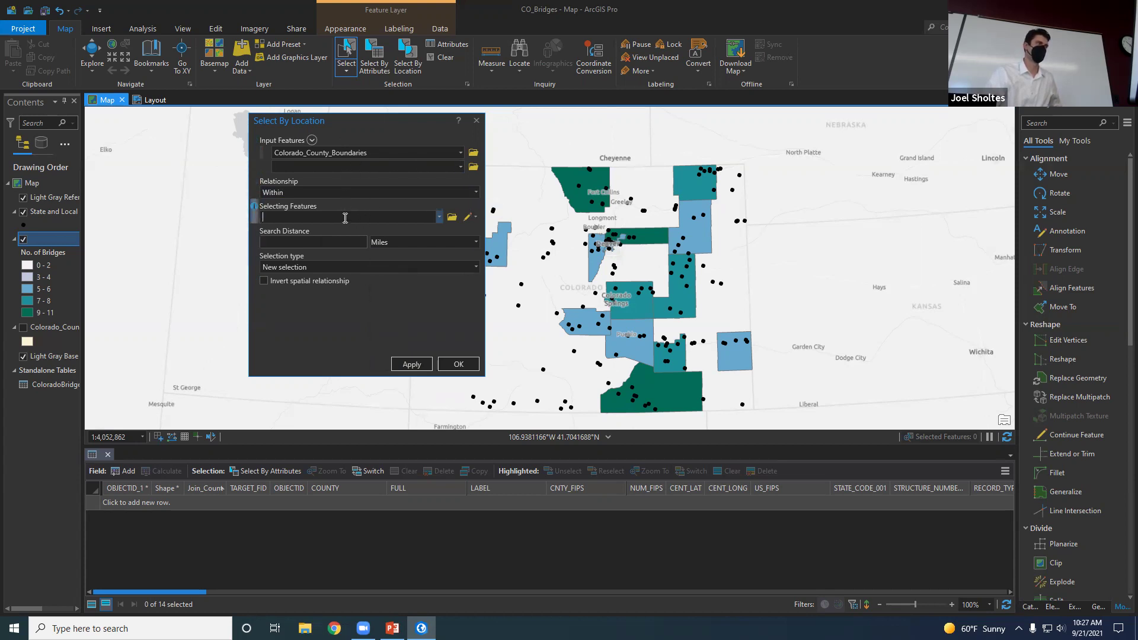
pyautogui.click(476, 191)
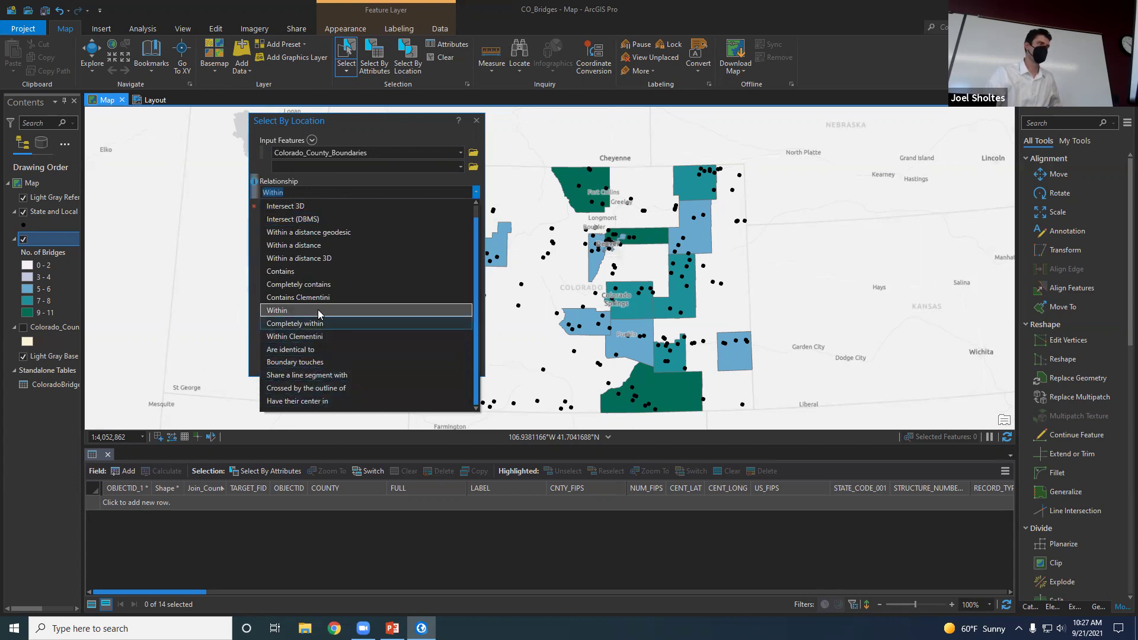
pyautogui.click(322, 245)
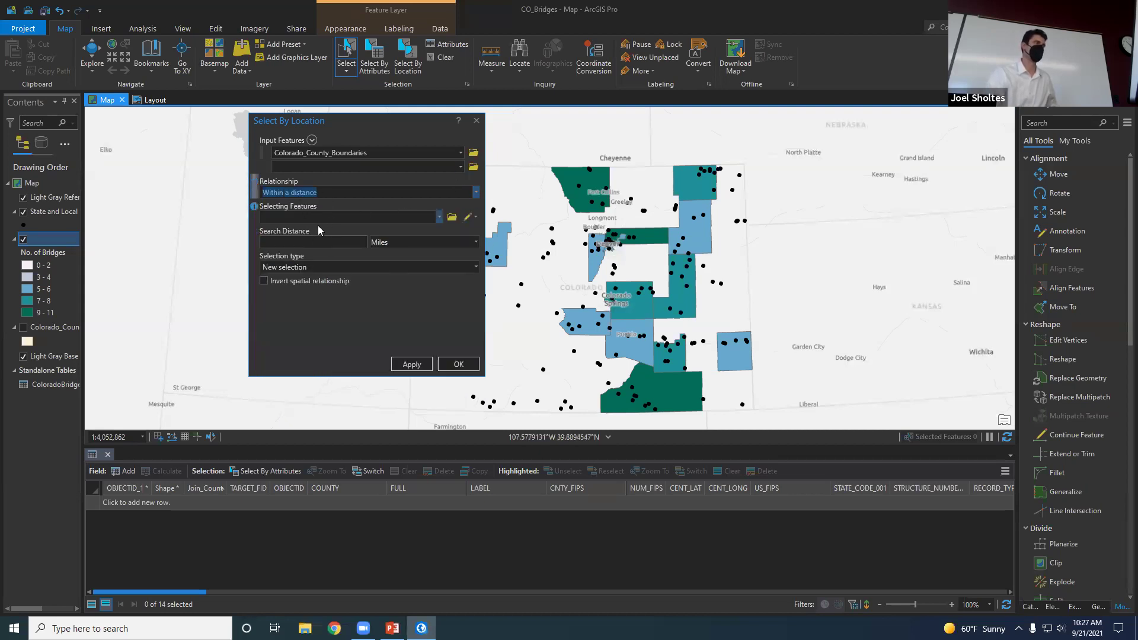
pyautogui.click(326, 241)
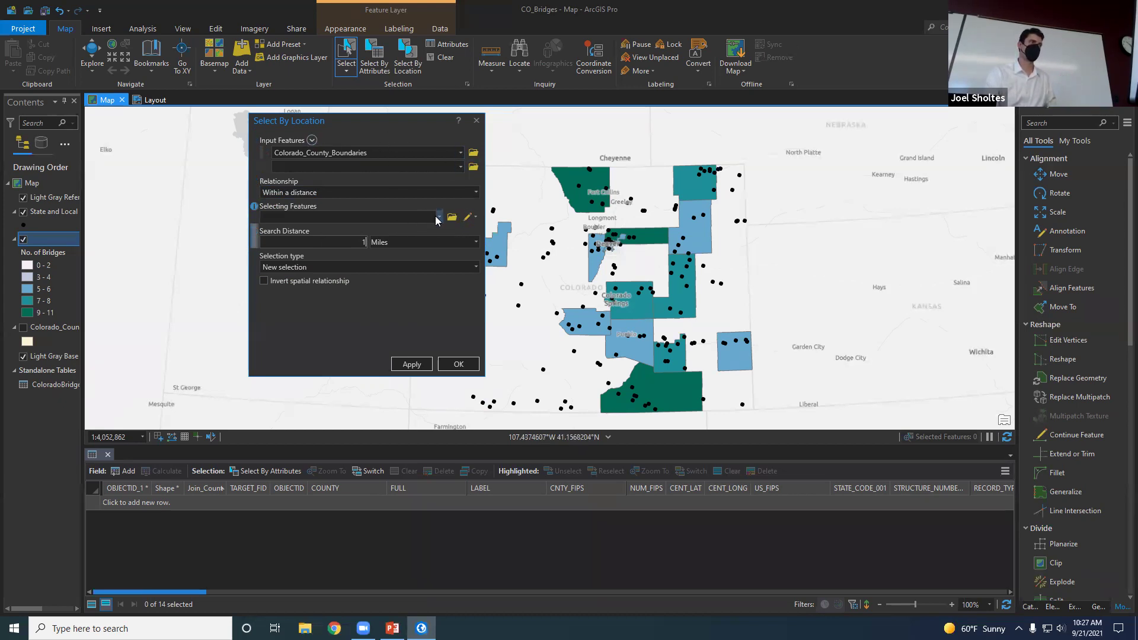
# - Change the input features to State and Local Bridges Poor Condition and use Colorado_County_Boundaries as the selecting features
pyautogui.click(461, 153)
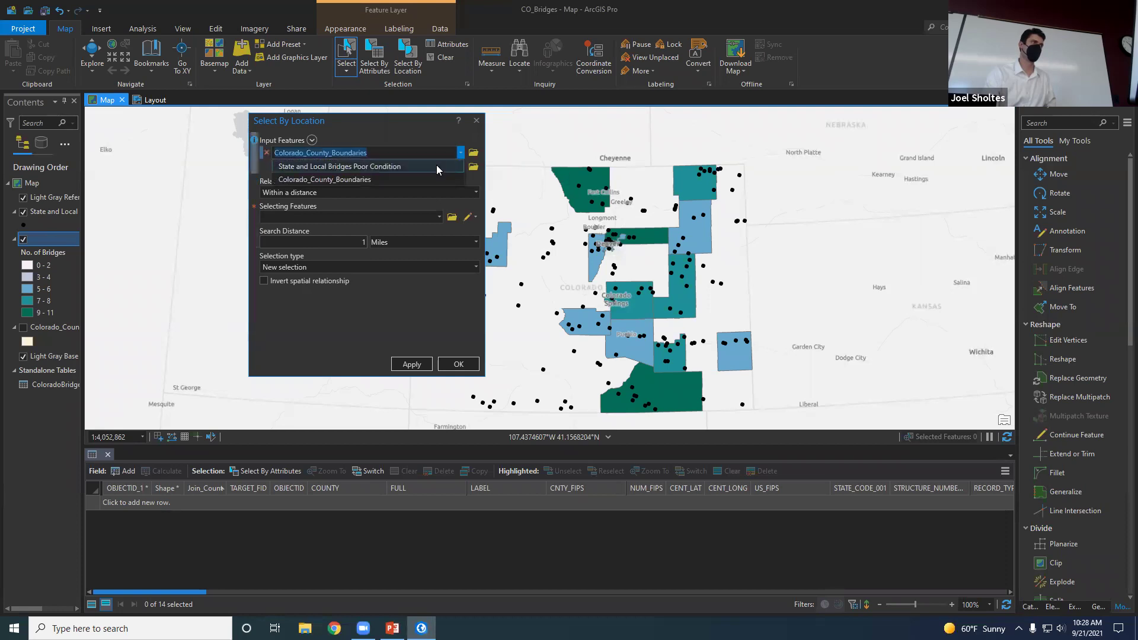
pyautogui.click(432, 166)
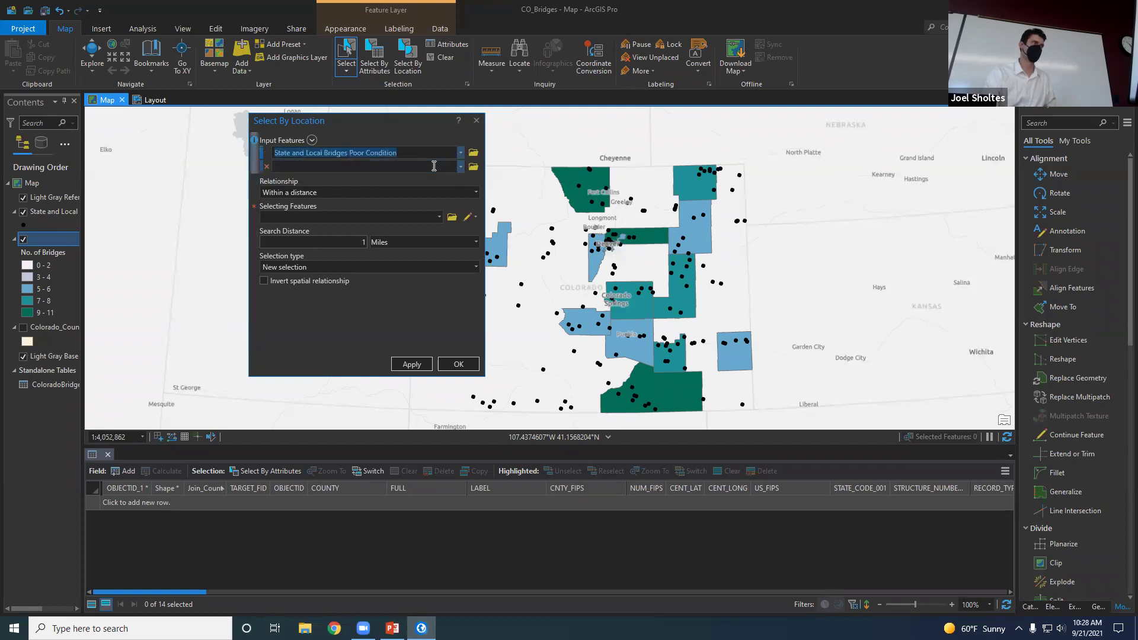
pyautogui.click(439, 217)
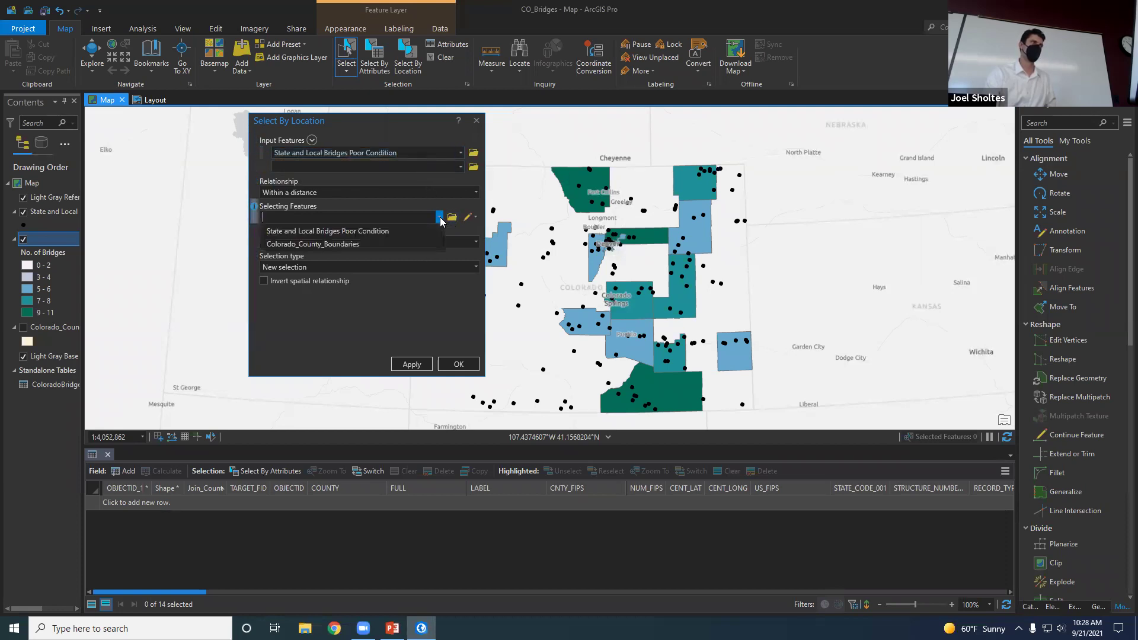
pyautogui.click(421, 244)
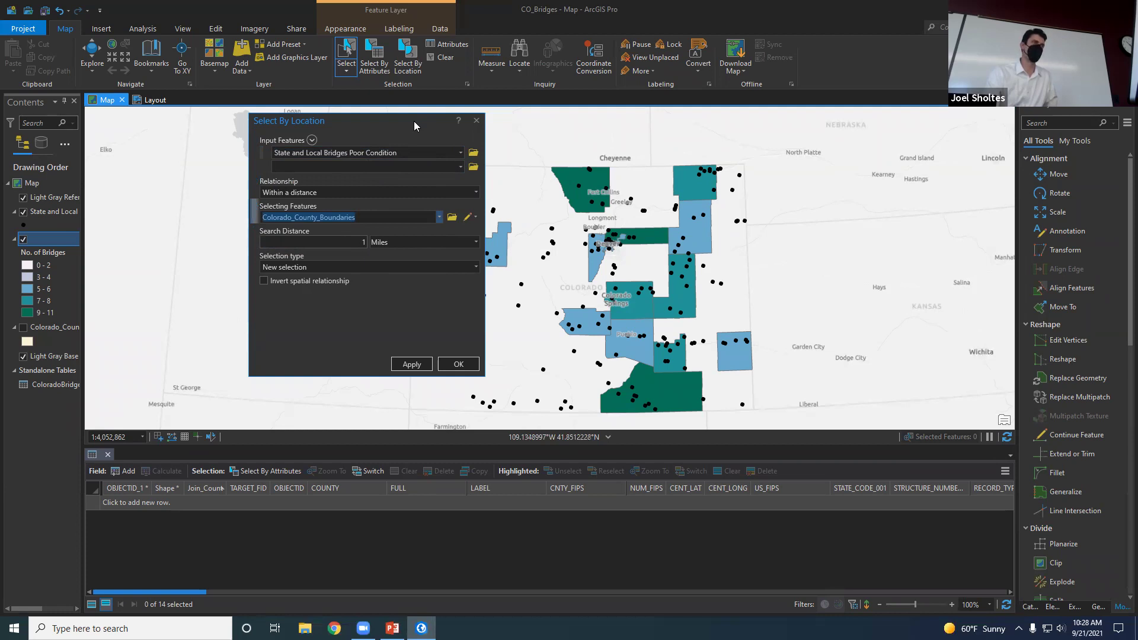
pyautogui.moveTo(414, 121); pyautogui.dragTo(358, 138)
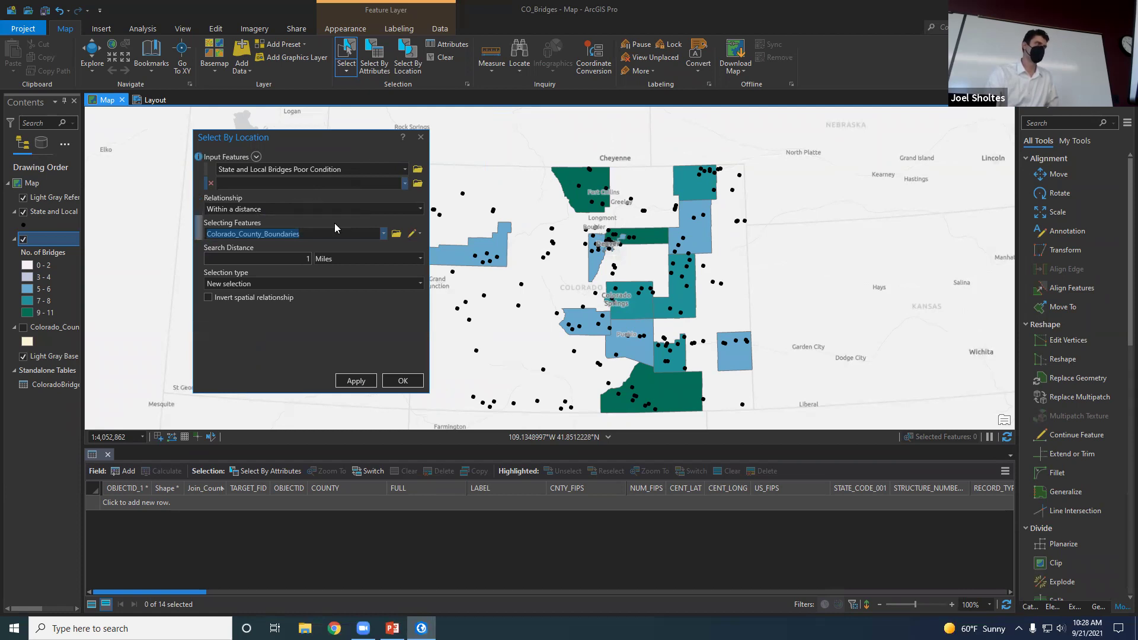
# - Try to select the bridges using the Contains relationship with Colorado_County_Boundaries and a search distance of 0 miles
pyautogui.click(420, 211)
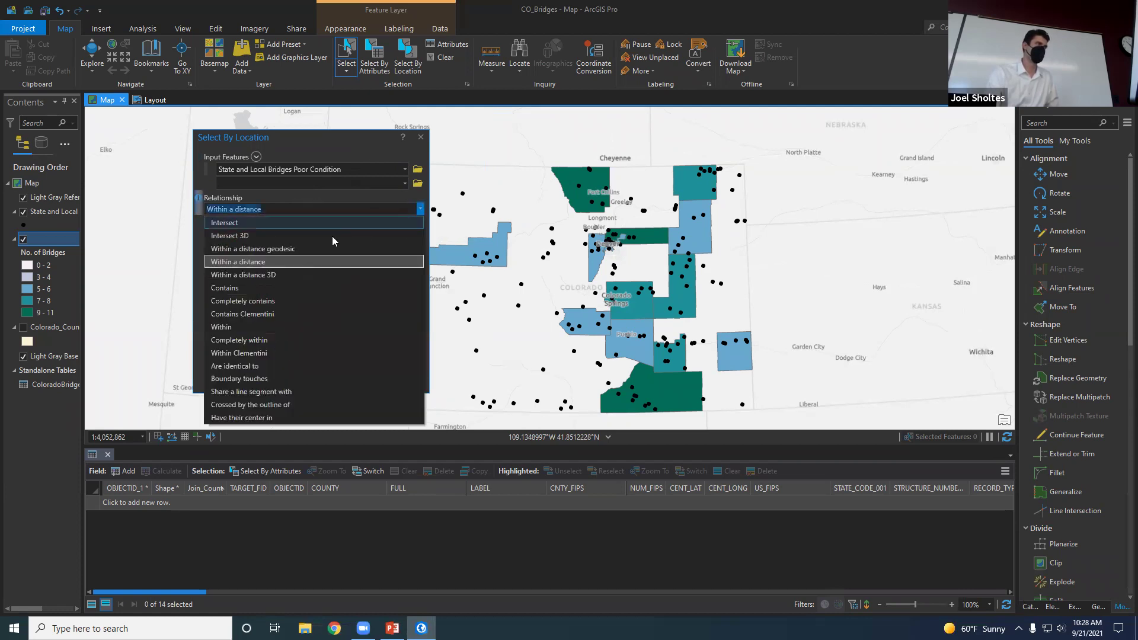
pyautogui.click(323, 284)
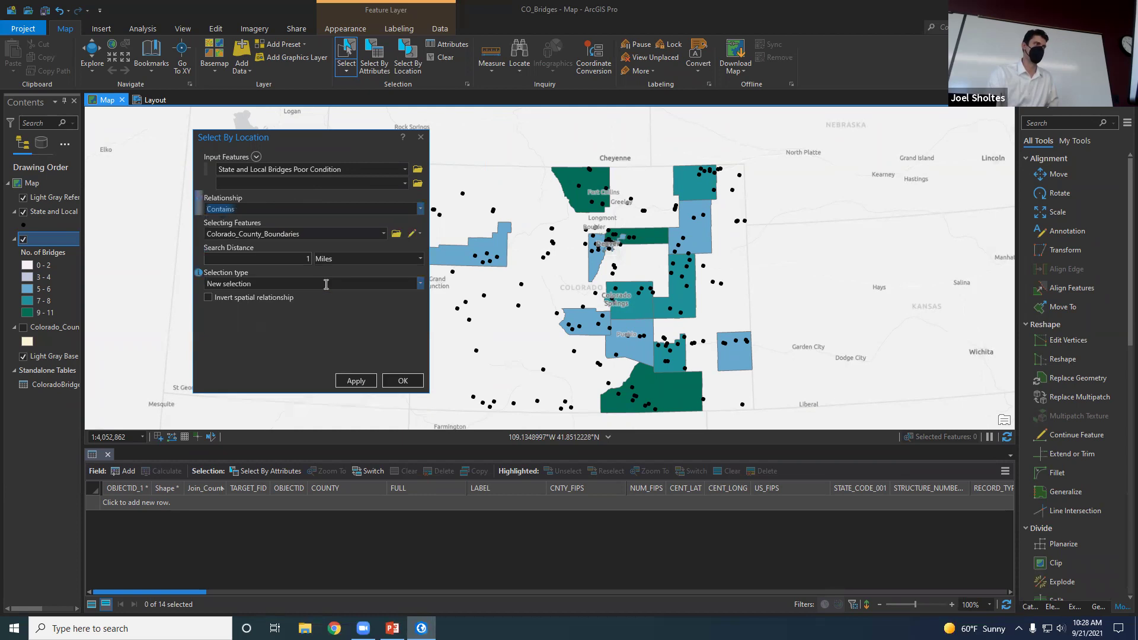
pyautogui.doubleClick(301, 259)
pyautogui.write('0')
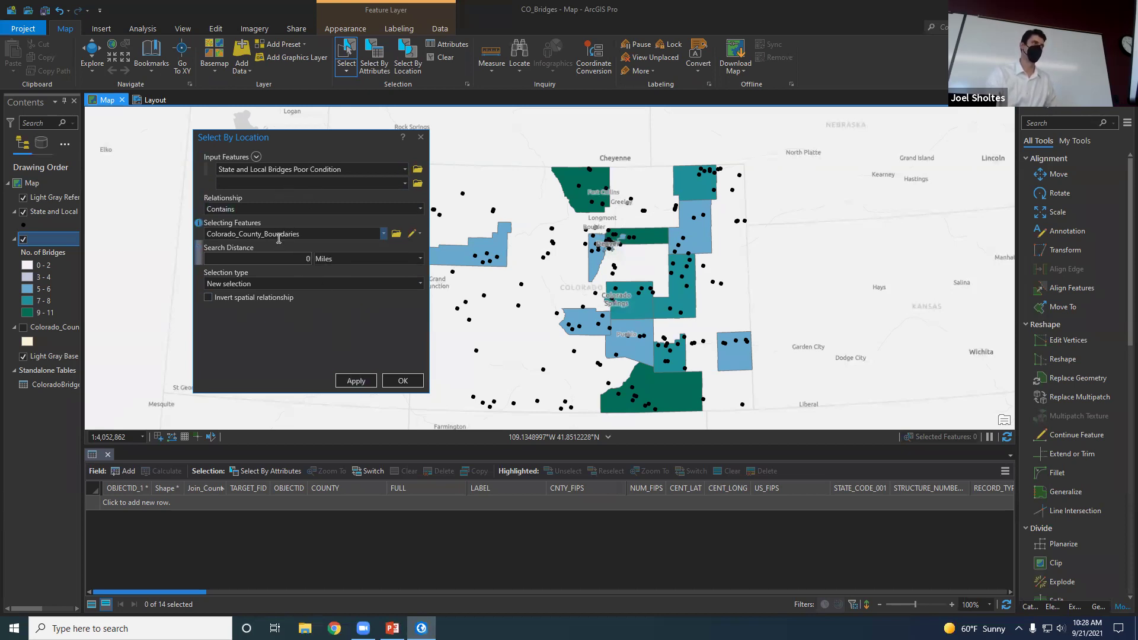
pyautogui.click(384, 233)
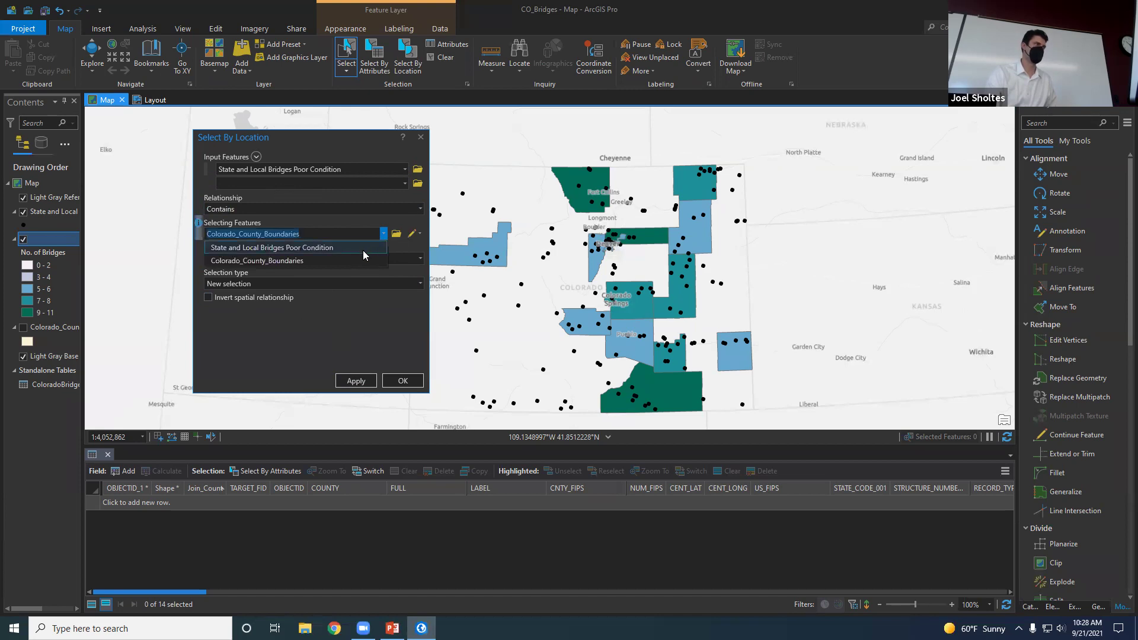
pyautogui.click(363, 260)
pyautogui.click(363, 384)
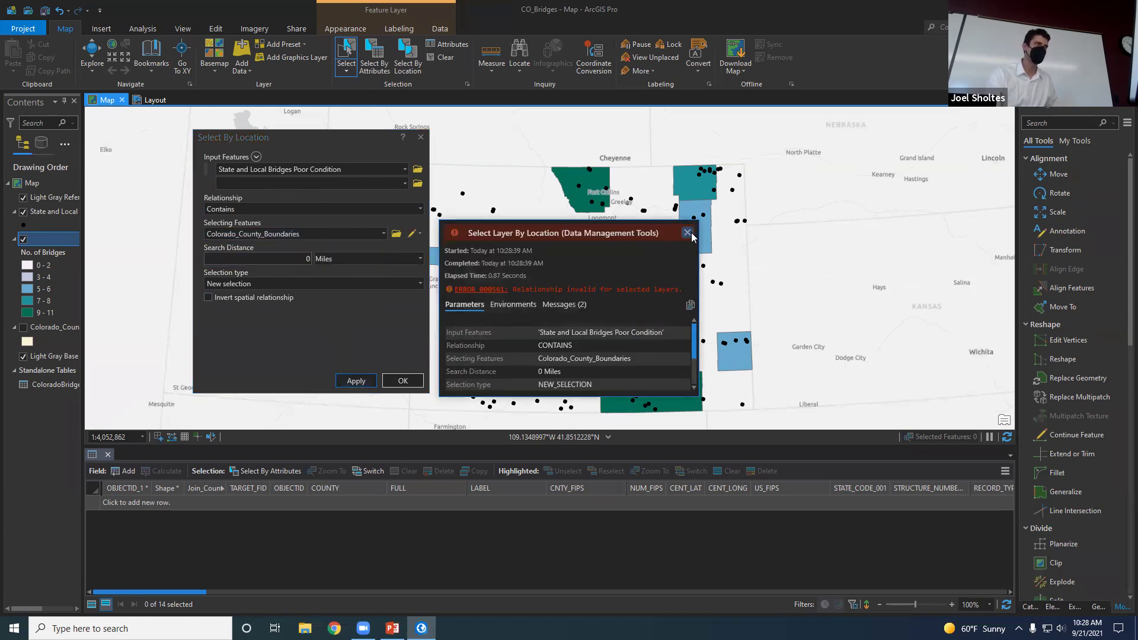
pyautogui.scroll(-1, 606, 377)
pyautogui.scroll(2, 606, 377)
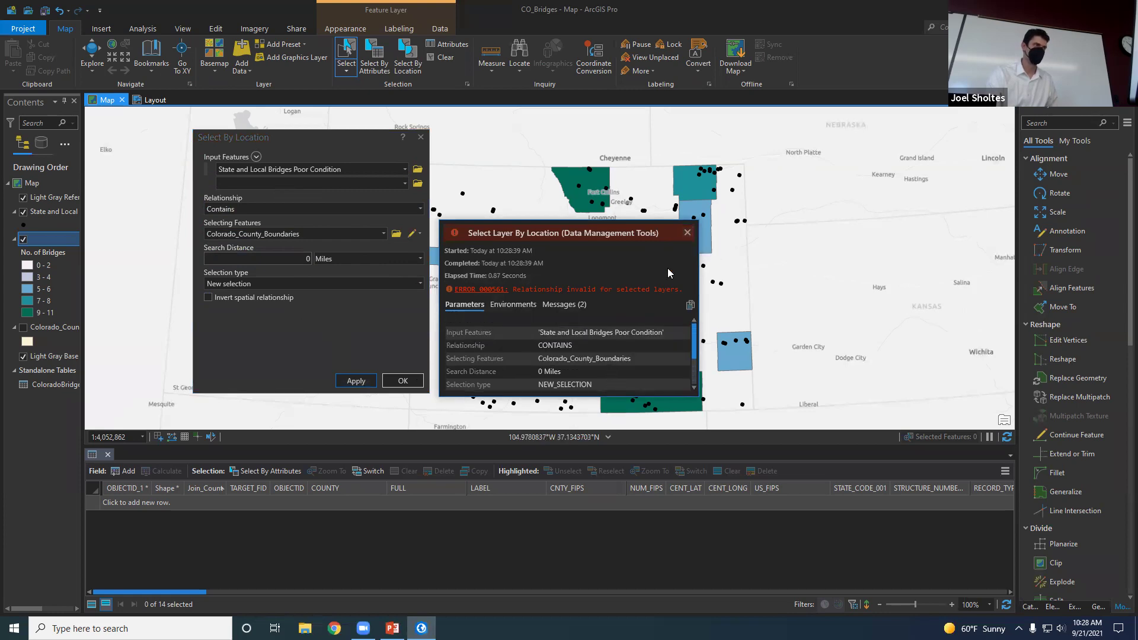
pyautogui.click(687, 231)
# - Try the Contains selection again with the search distance left empty, and look through the tool's result parameters
pyautogui.click(313, 257)
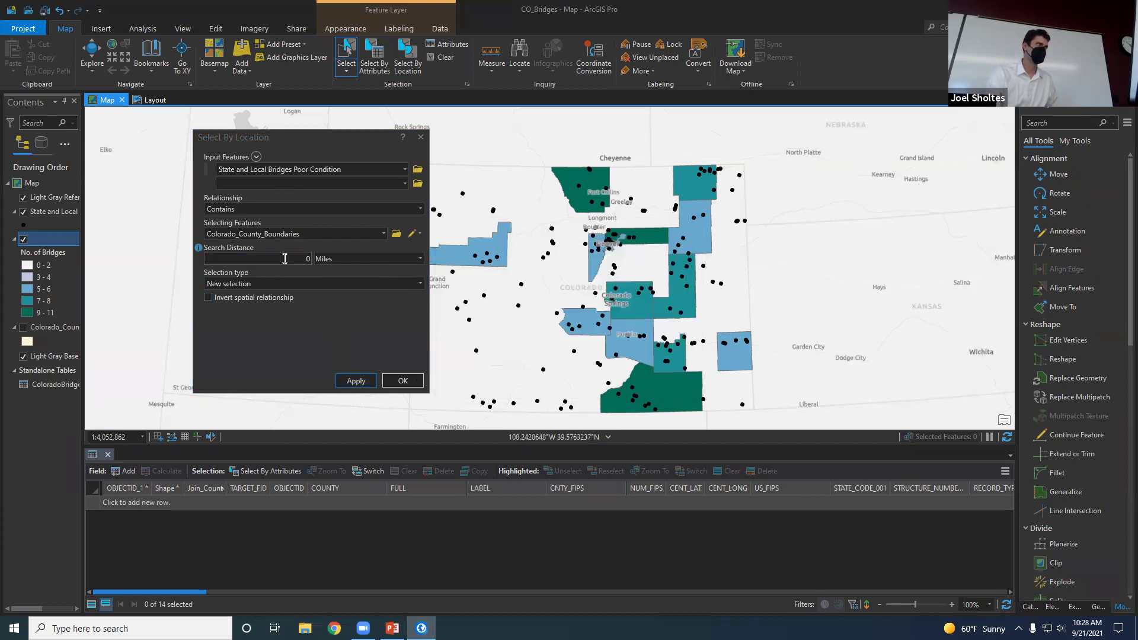
pyautogui.press('BackSpace')
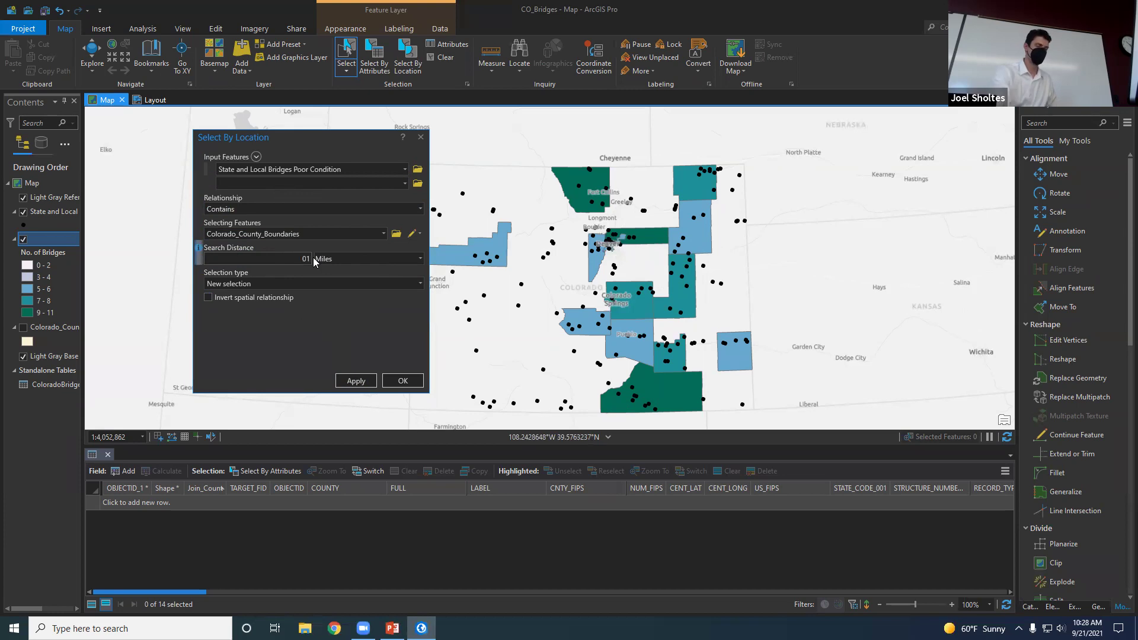
pyautogui.click(369, 386)
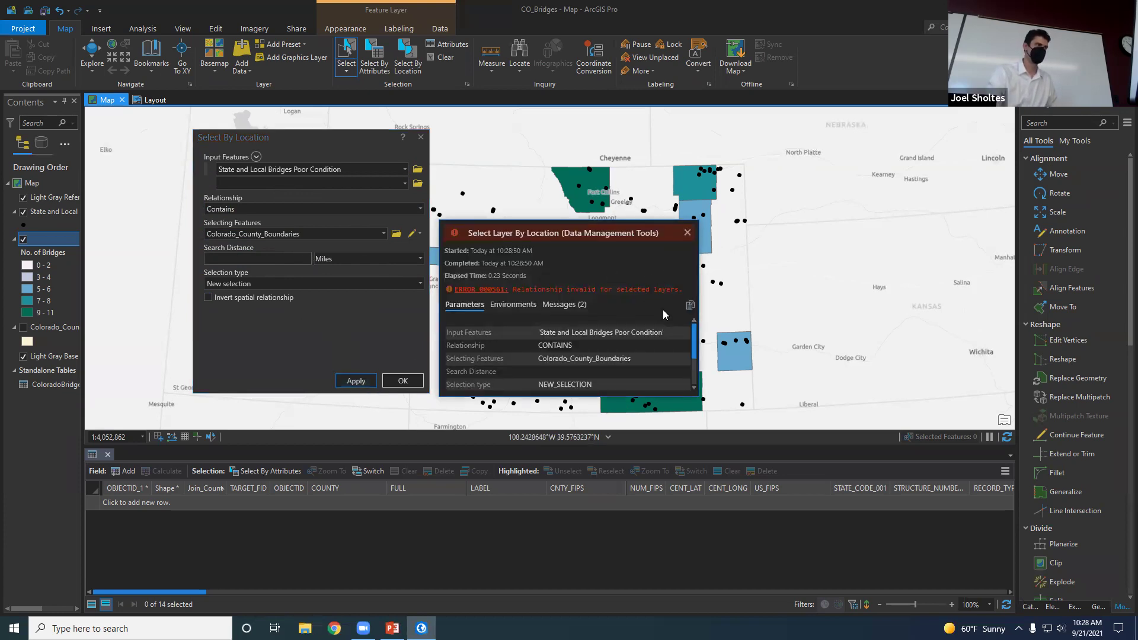
pyautogui.moveTo(696, 349); pyautogui.dragTo(700, 376)
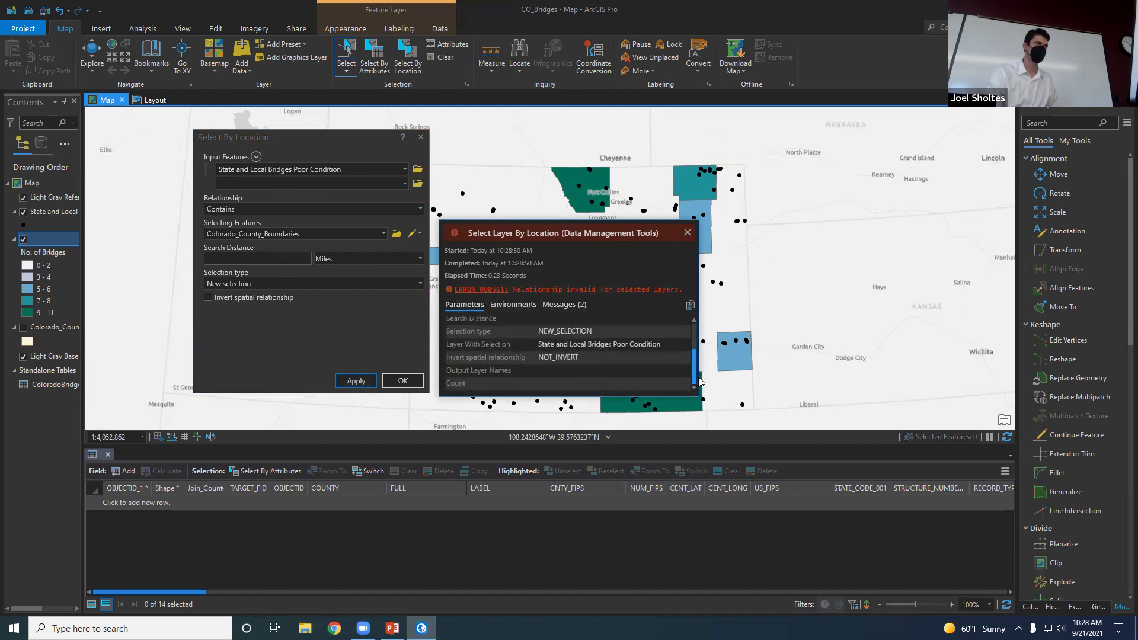
pyautogui.click(688, 233)
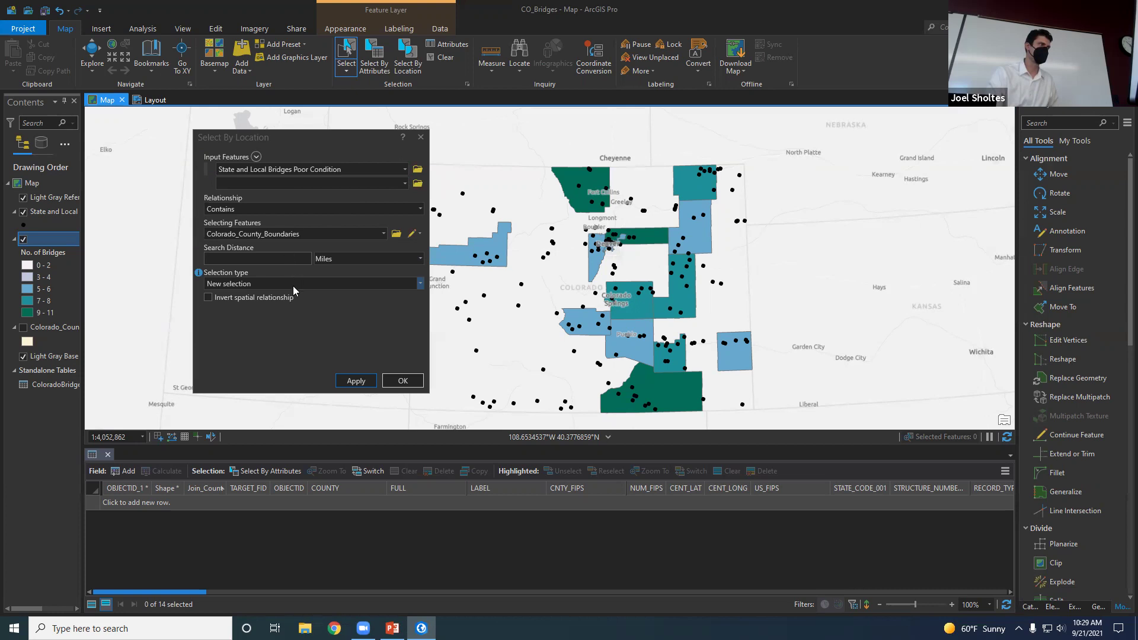
# - Try the Contains selection with the spatial relationship inverted and a search distance of 1 mile
pyautogui.click(282, 297)
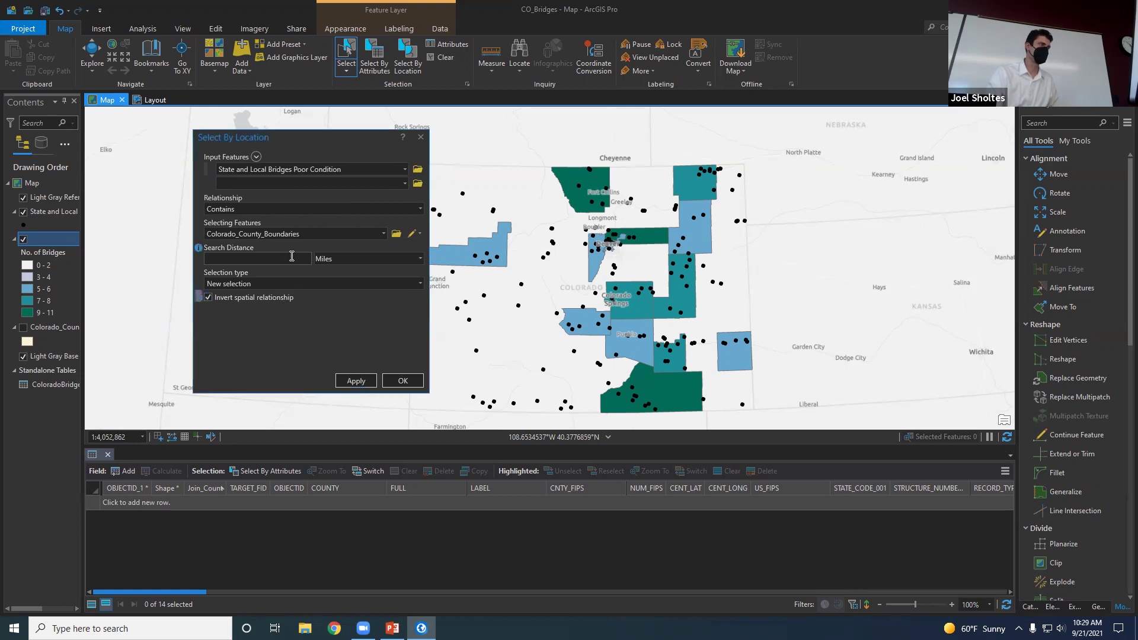
pyautogui.click(356, 380)
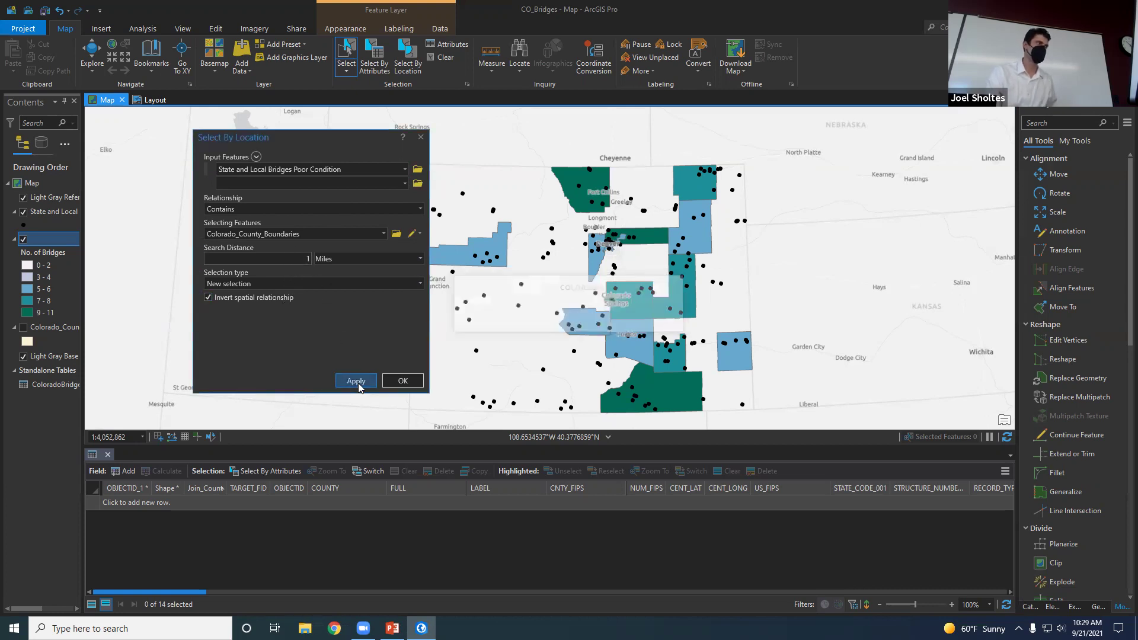
pyautogui.click(688, 232)
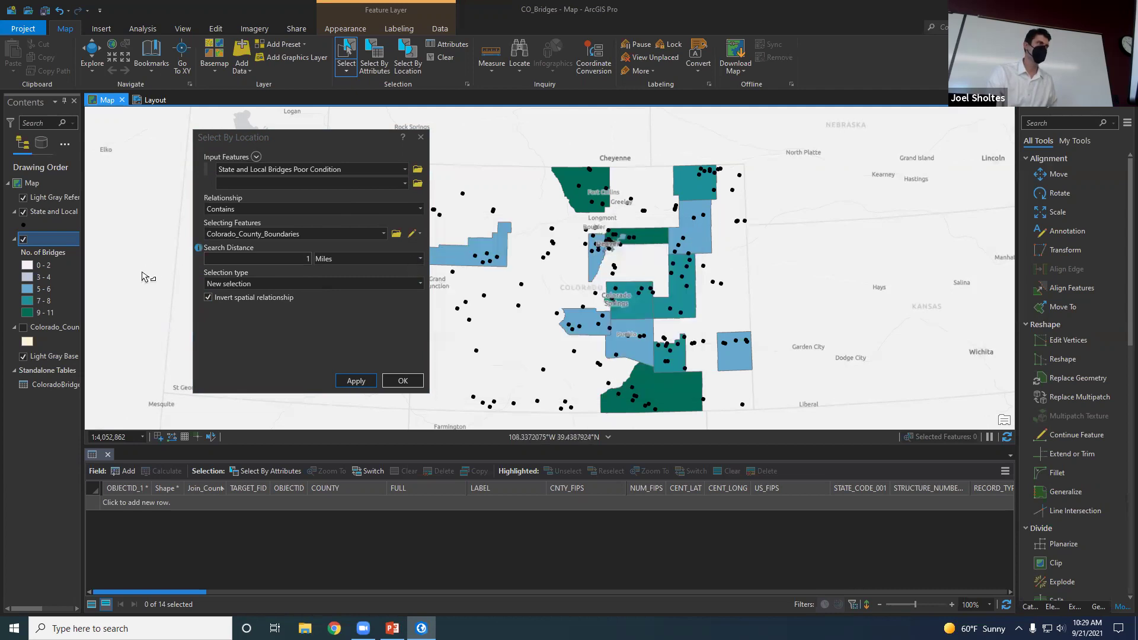
# - Show the Colorado_County_Boundaries layer and try the Contains selection again without inverting the spatial relationship, keeping the 1 mile search distance
pyautogui.click(209, 297)
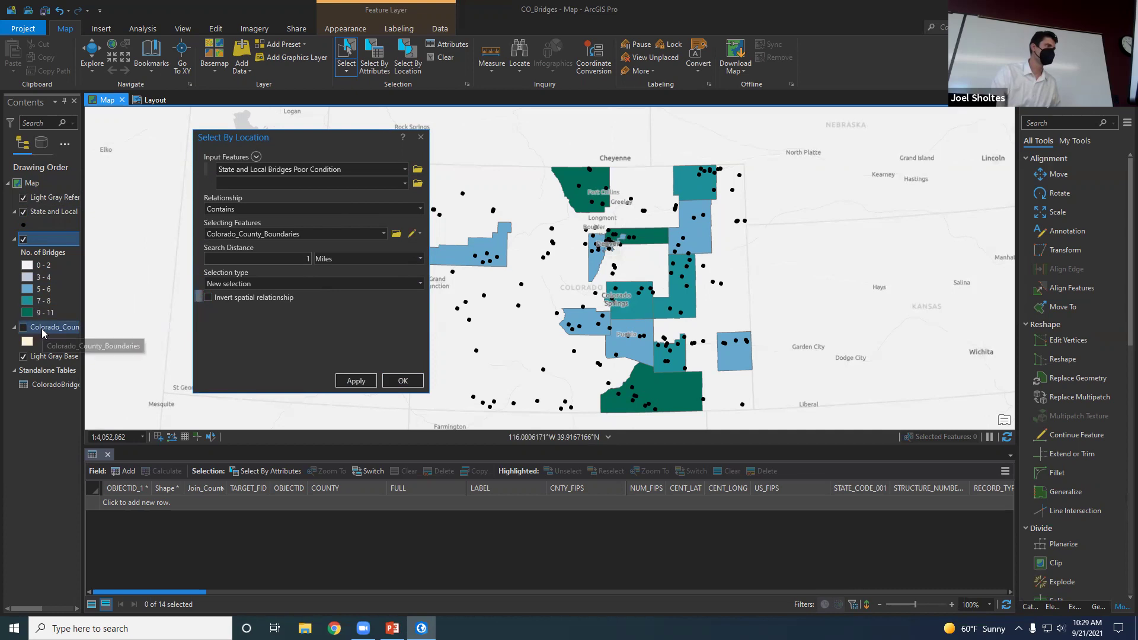
pyautogui.click(23, 329)
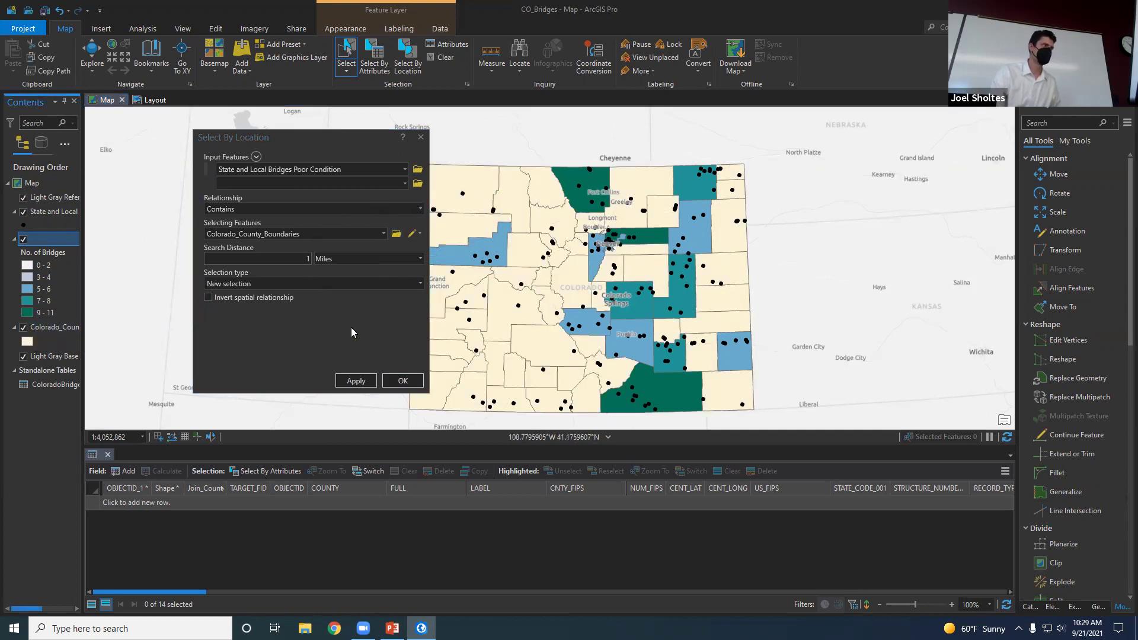
pyautogui.click(372, 383)
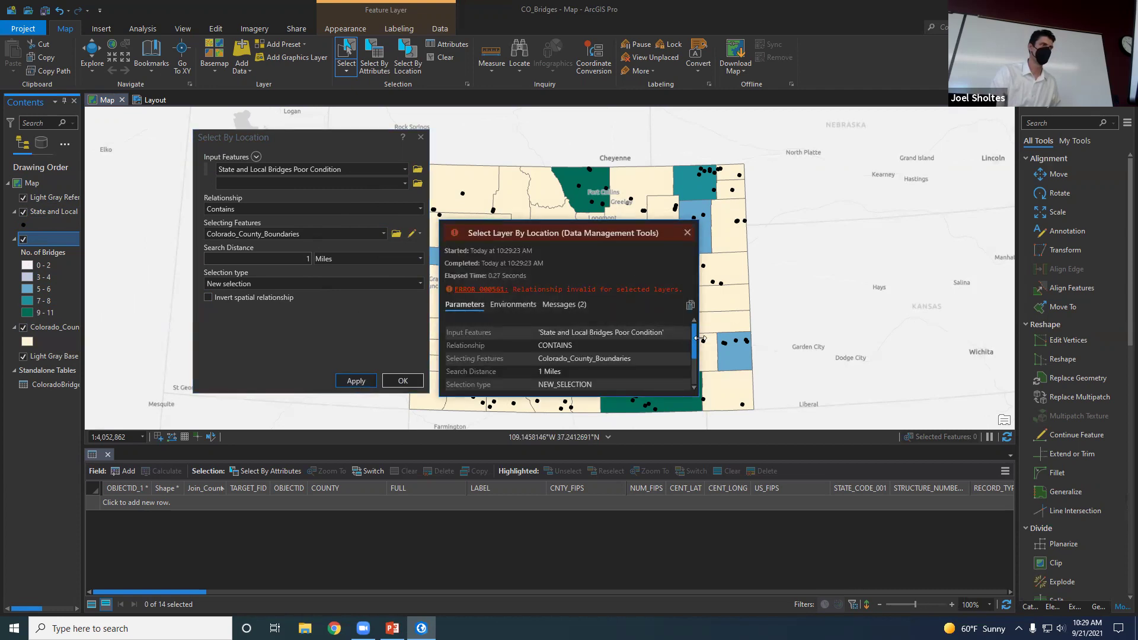
pyautogui.scroll(-2, 696, 346)
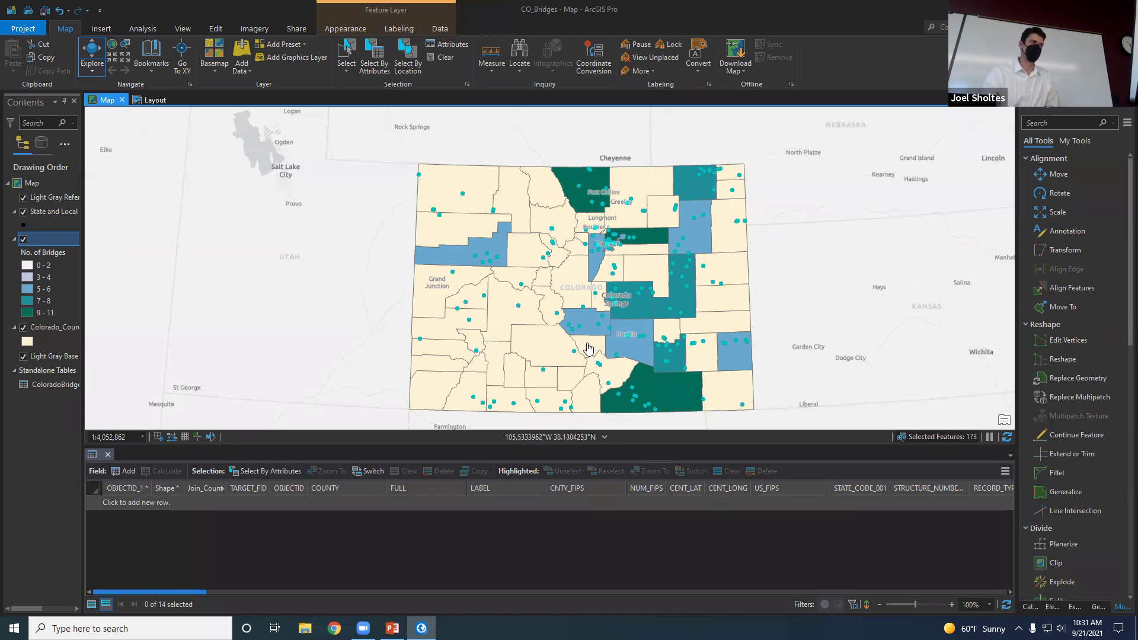
# - Examine the definition query of the No. of Bridges county layer and look through the layer's available commands
pyautogui.click(40, 240)
pyautogui.doubleClick(38, 239)
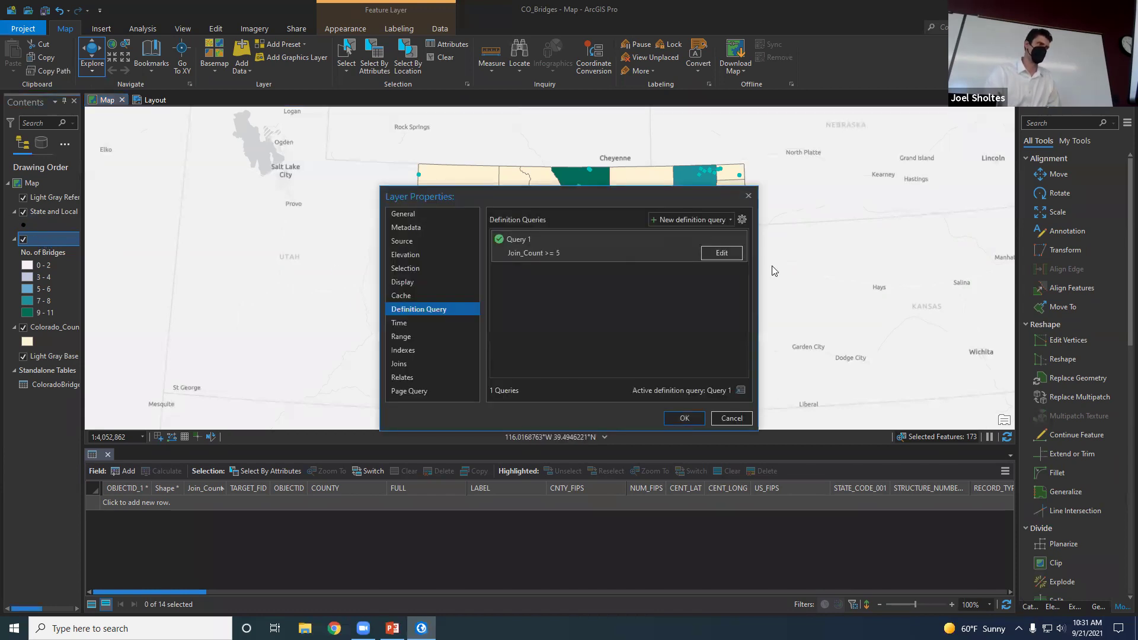
pyautogui.click(733, 419)
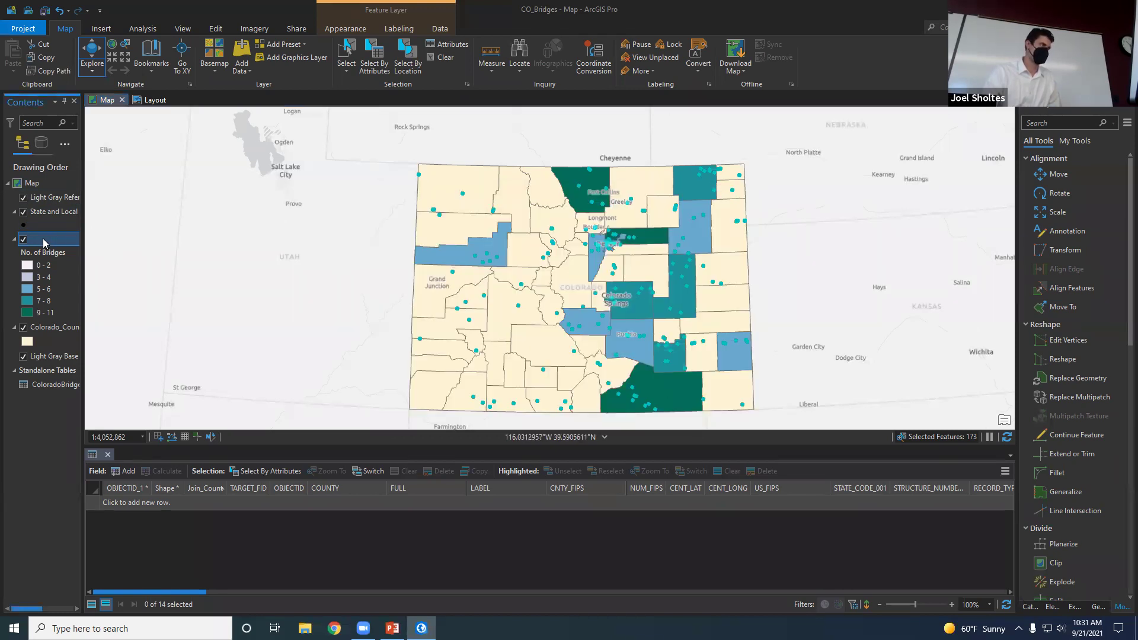
pyautogui.rightClick(42, 243)
pyautogui.click(36, 243)
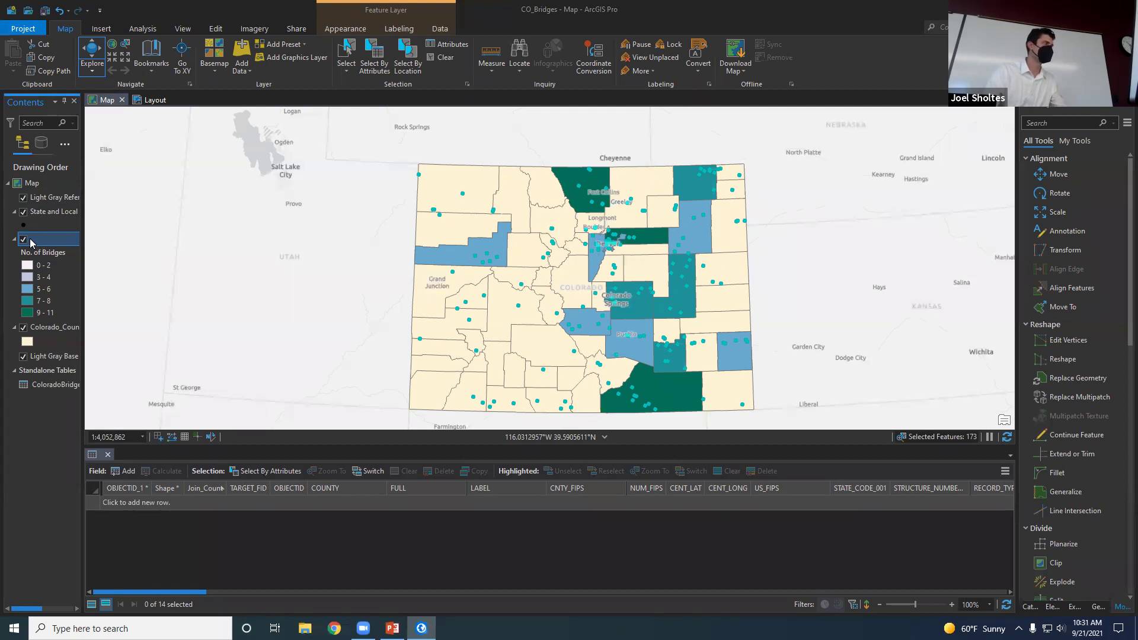
pyautogui.rightClick(36, 240)
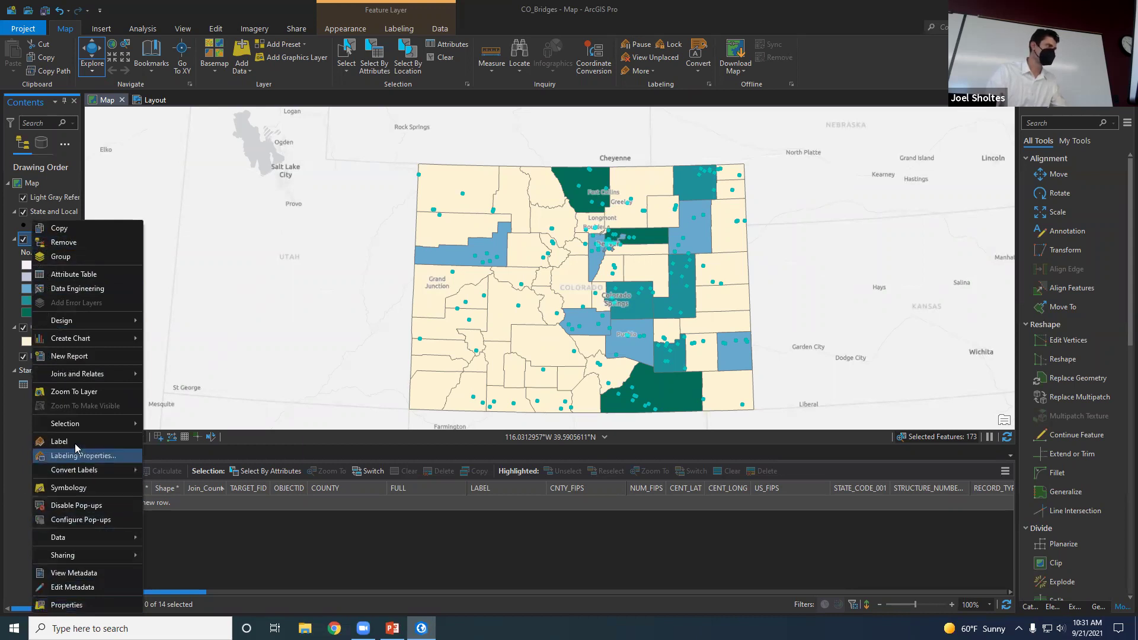
pyautogui.click(13, 487)
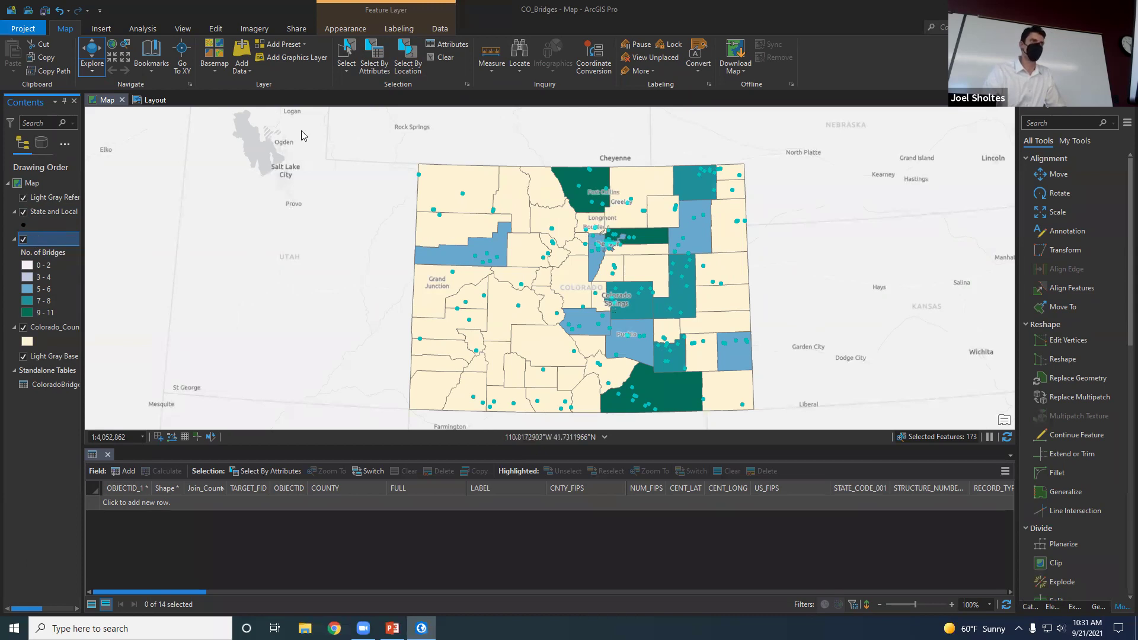
# - Switch to the PowerPoint lecture and present the Spatial queries slide full screen
pyautogui.hotkey('alt', 'Tab')
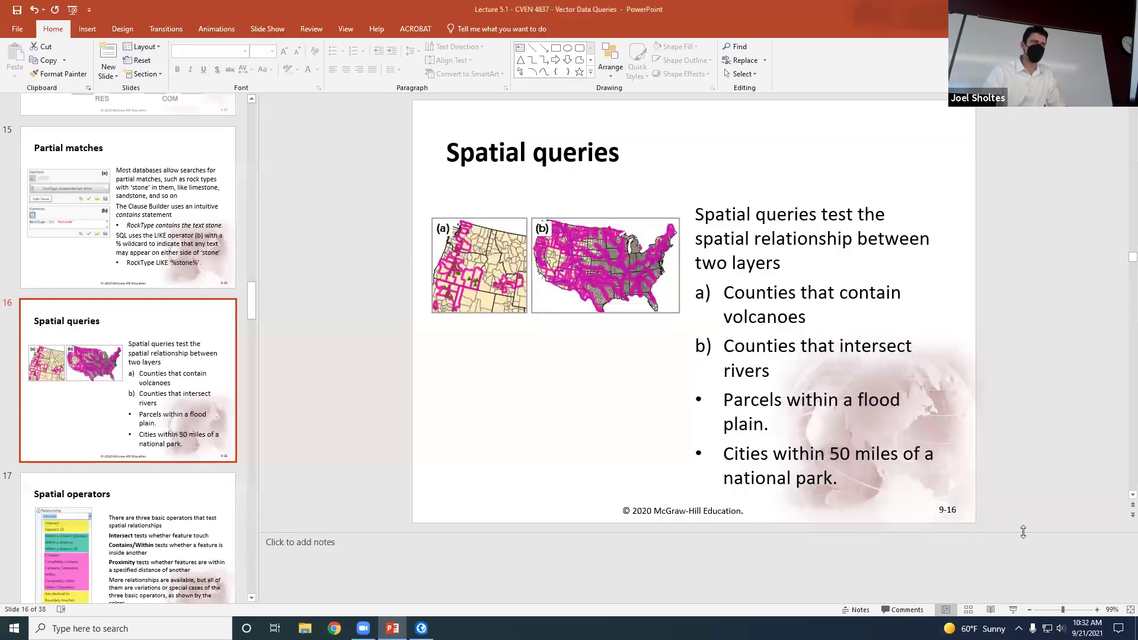
pyautogui.click(1013, 609)
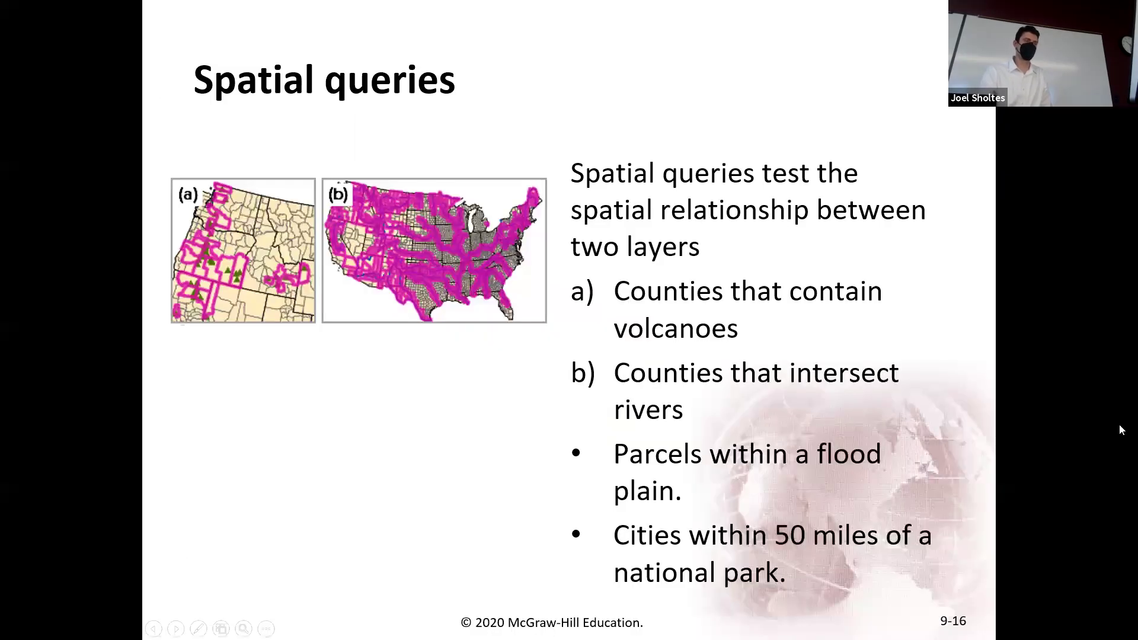
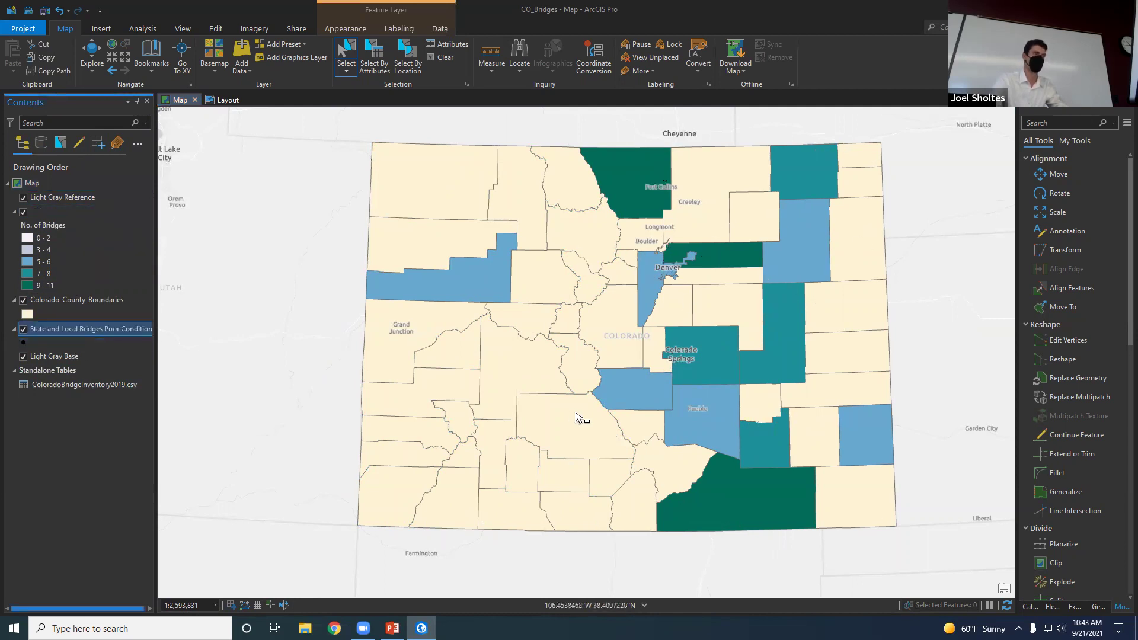
# - Move the State and Local Bridges Poor Condition layer above the county layers and make it the only selectable layer
pyautogui.moveTo(49, 330); pyautogui.dragTo(77, 213)
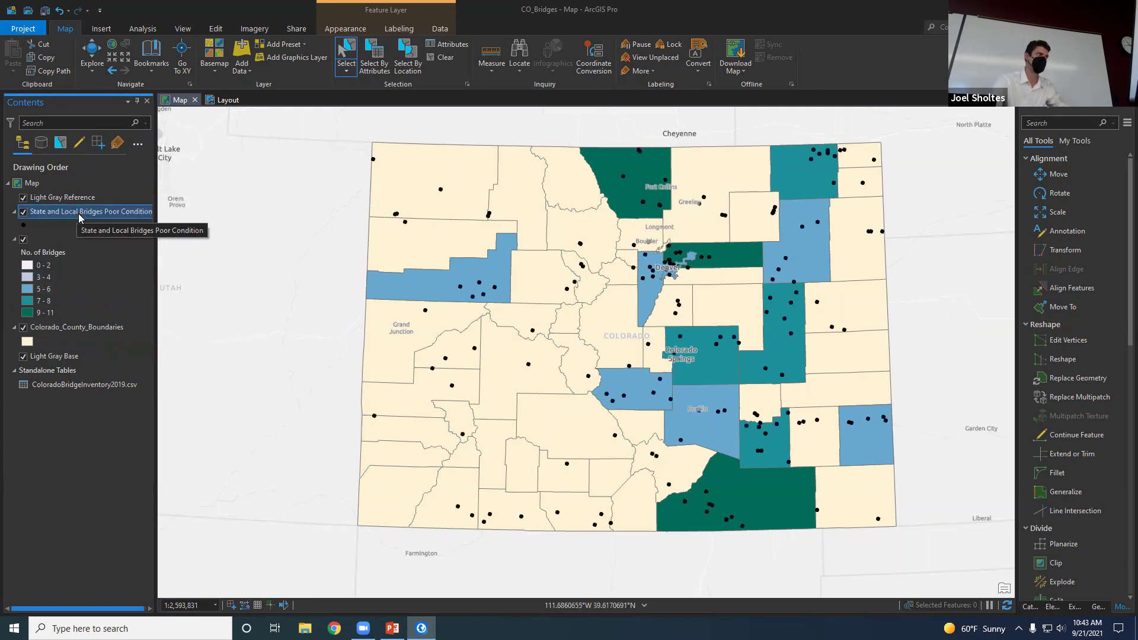
pyautogui.click(40, 143)
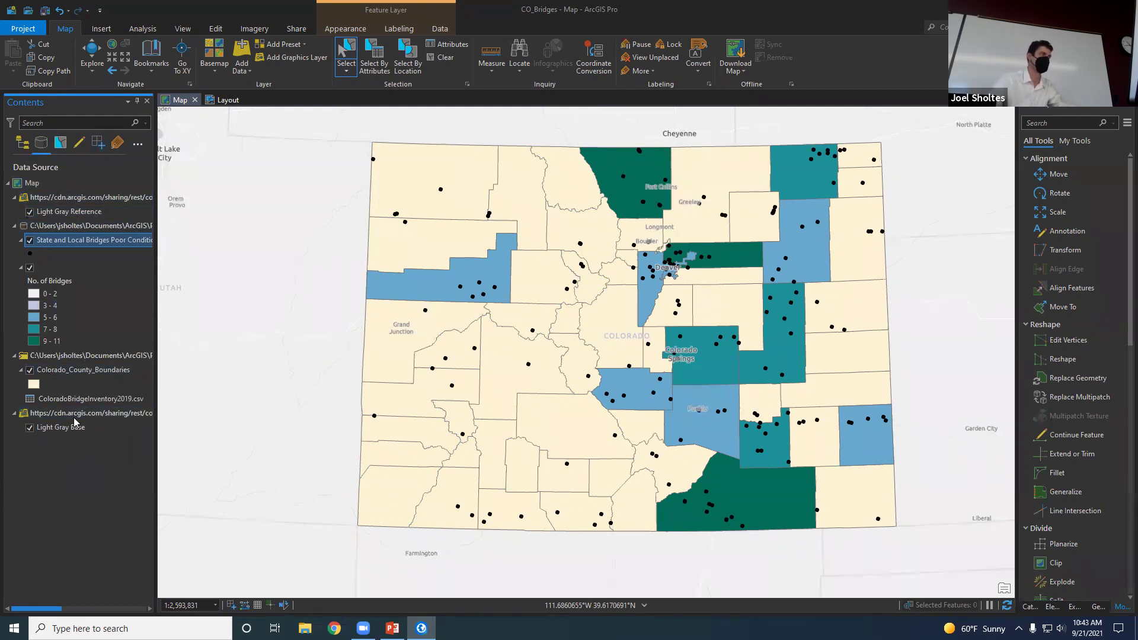
pyautogui.click(60, 144)
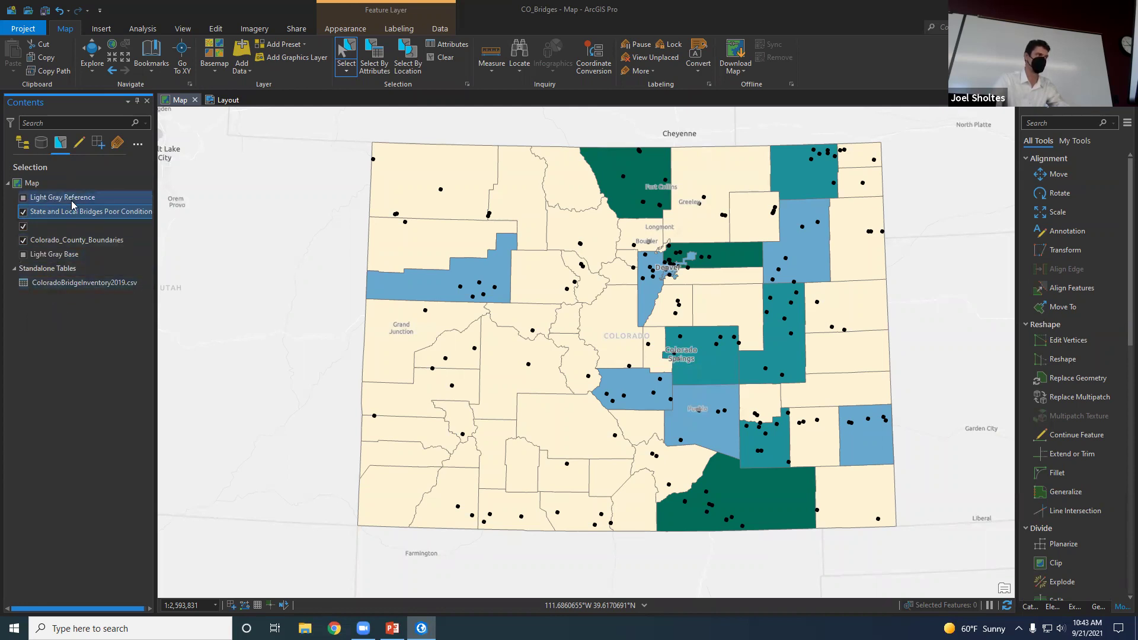
pyautogui.click(23, 227)
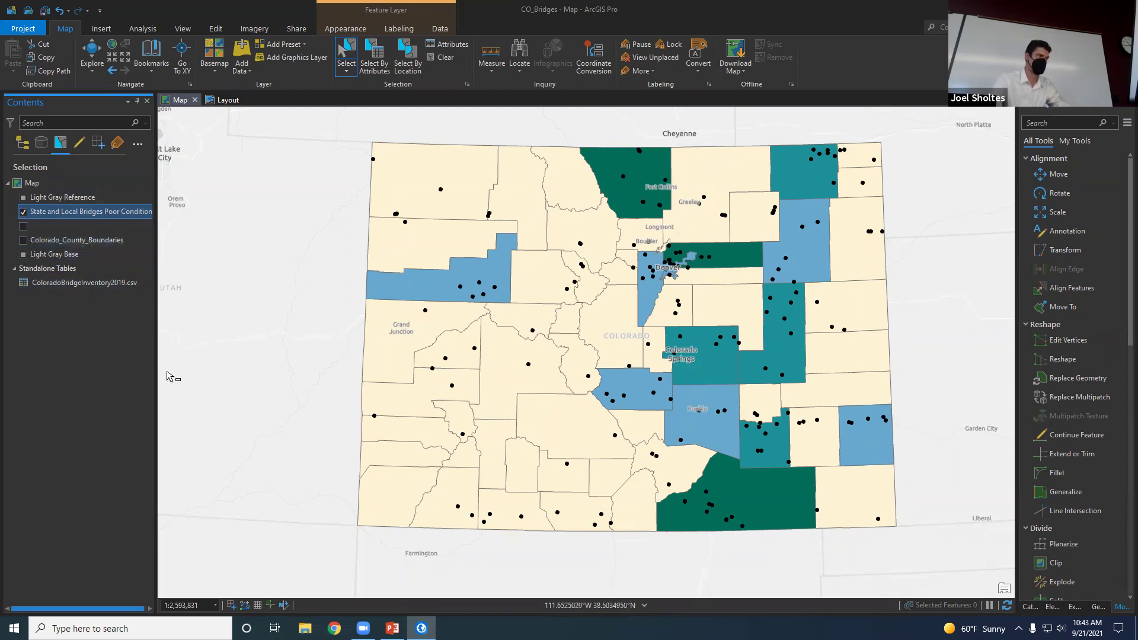
# - Select bridges with successive rectangles over western Colorado, finishing with one covering the western side of the state from north to south
pyautogui.click(360, 58)
pyautogui.moveTo(403, 169); pyautogui.dragTo(672, 515)
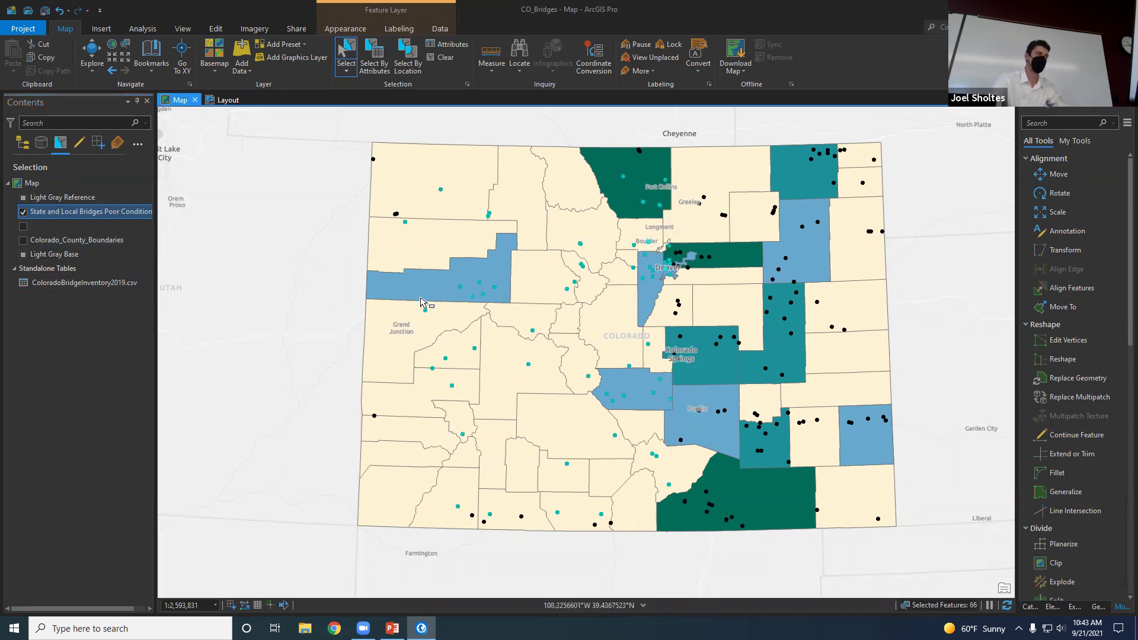
pyautogui.click(401, 291)
pyautogui.moveTo(399, 269); pyautogui.dragTo(530, 474)
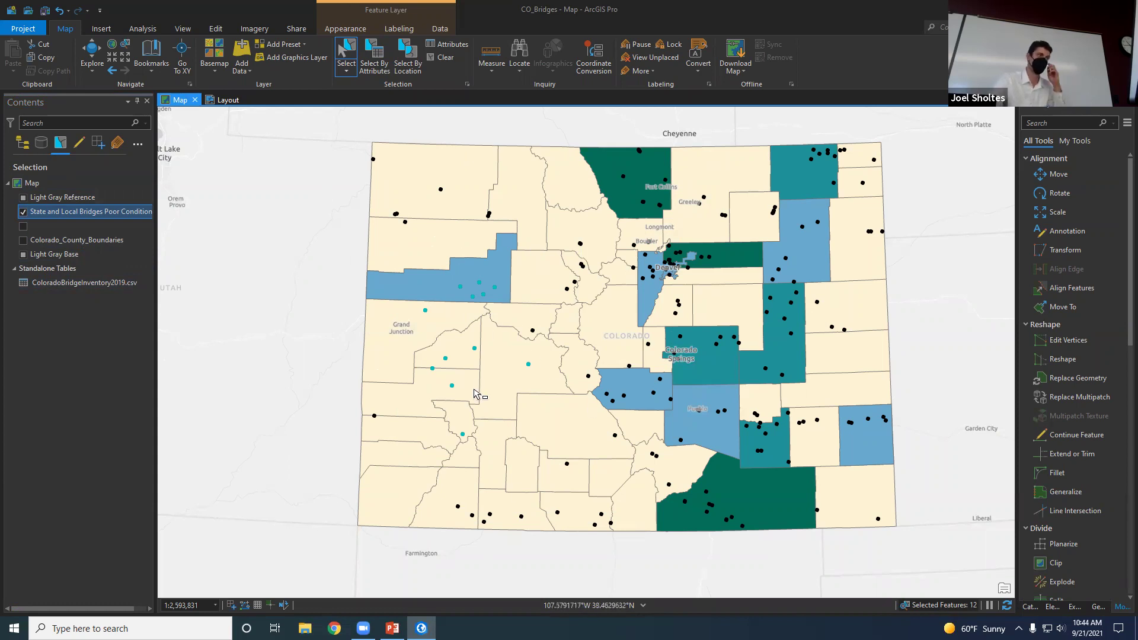
pyautogui.moveTo(336, 123); pyautogui.dragTo(546, 552)
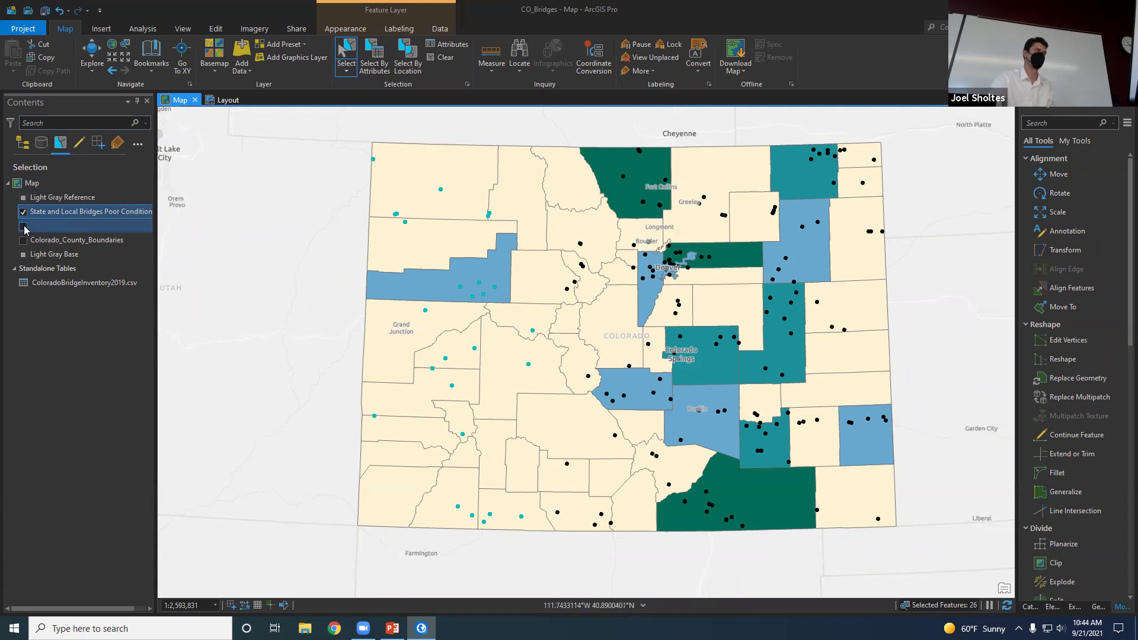
# - Make the No. of Bridges county layer selectable again, narrow the Contents pane and list its layers by drawing order
pyautogui.click(24, 227)
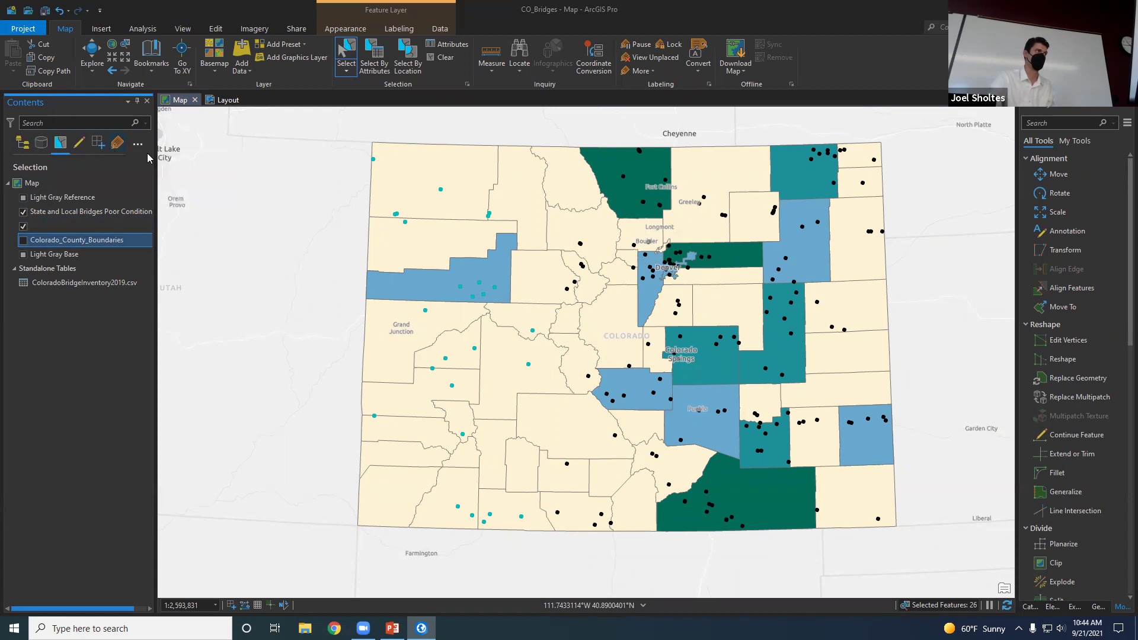
pyautogui.moveTo(155, 161); pyautogui.dragTo(80, 164)
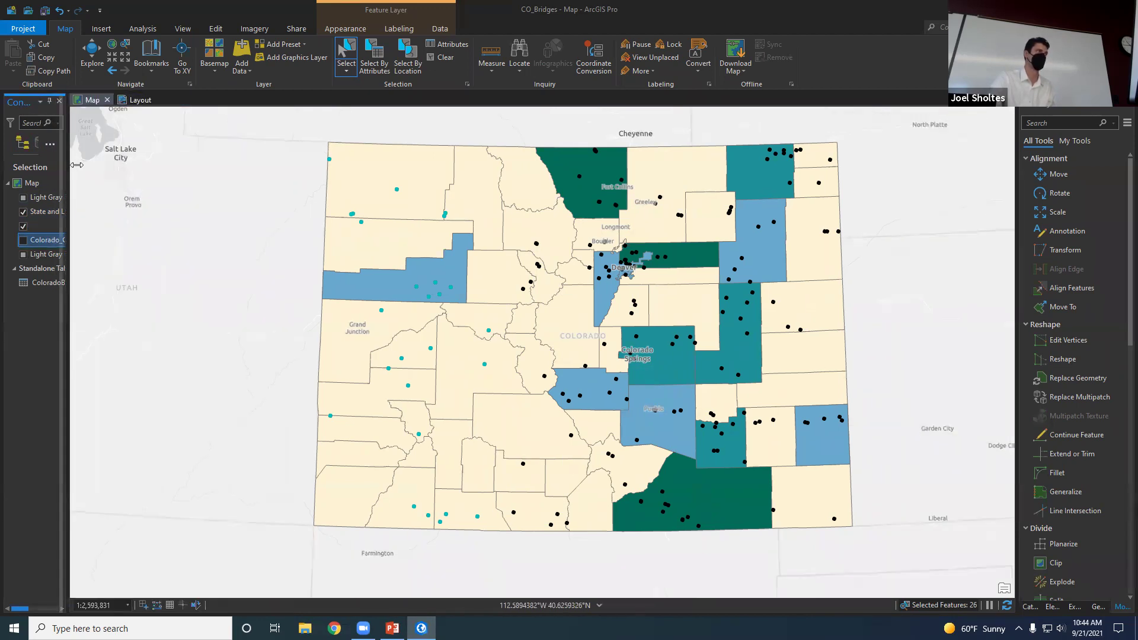
pyautogui.click(63, 147)
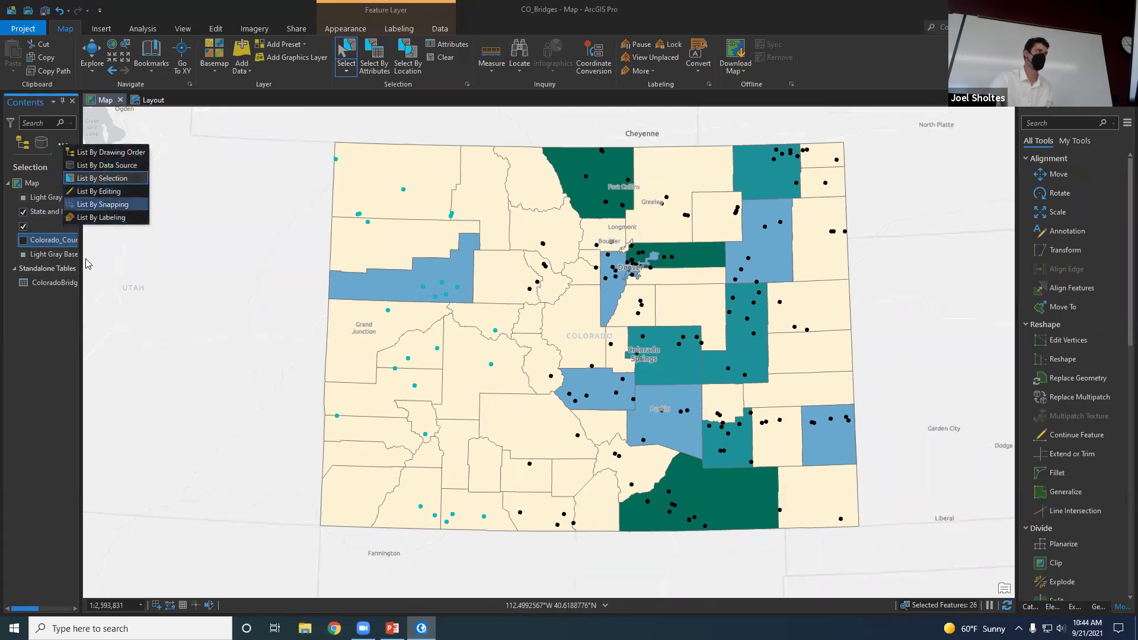
pyautogui.click(55, 405)
pyautogui.click(22, 142)
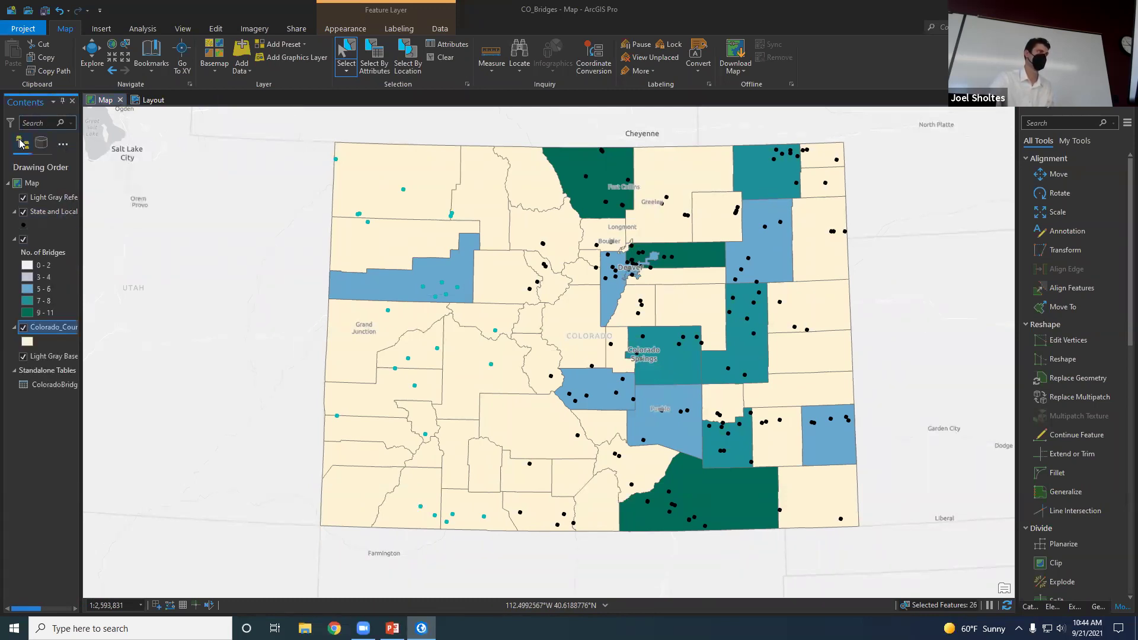
pyautogui.moveTo(81, 237); pyautogui.dragTo(115, 235)
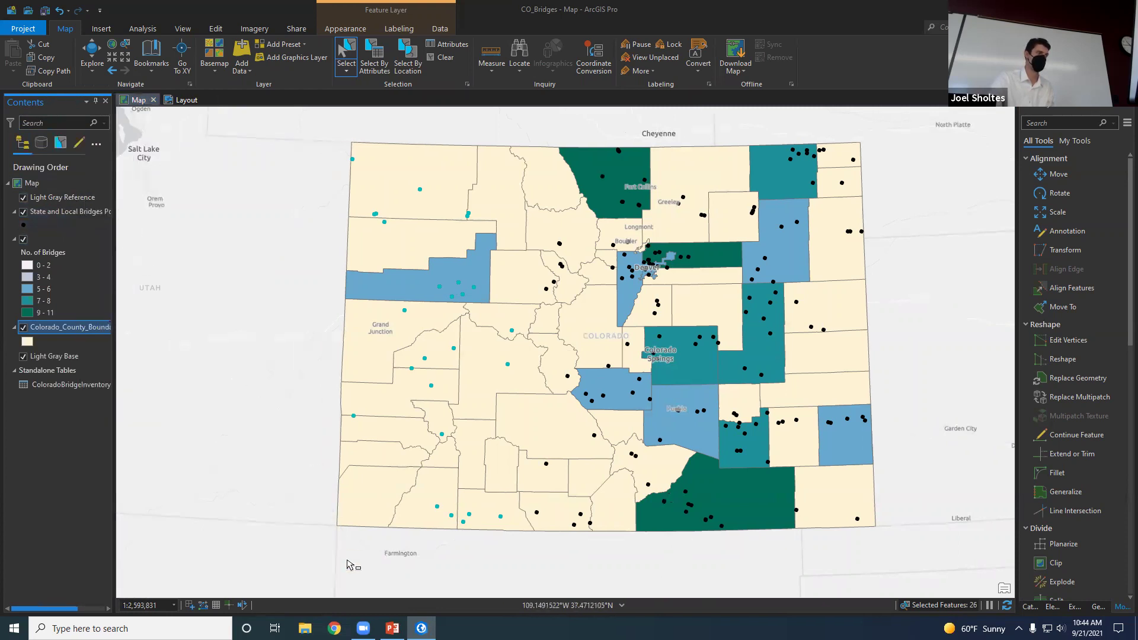
# - Switch to the PowerPoint lecture and go through the slides following Selectable layers up to Managing query results
pyautogui.click(392, 628)
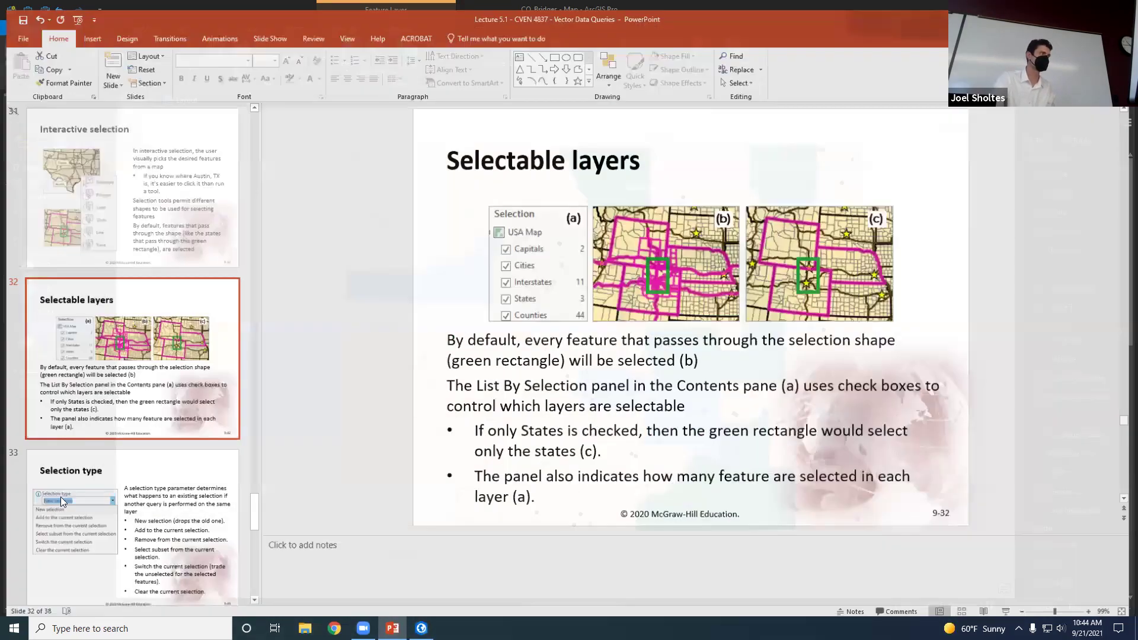
pyautogui.scroll(-5, 89, 474)
pyautogui.scroll(-6, 126, 439)
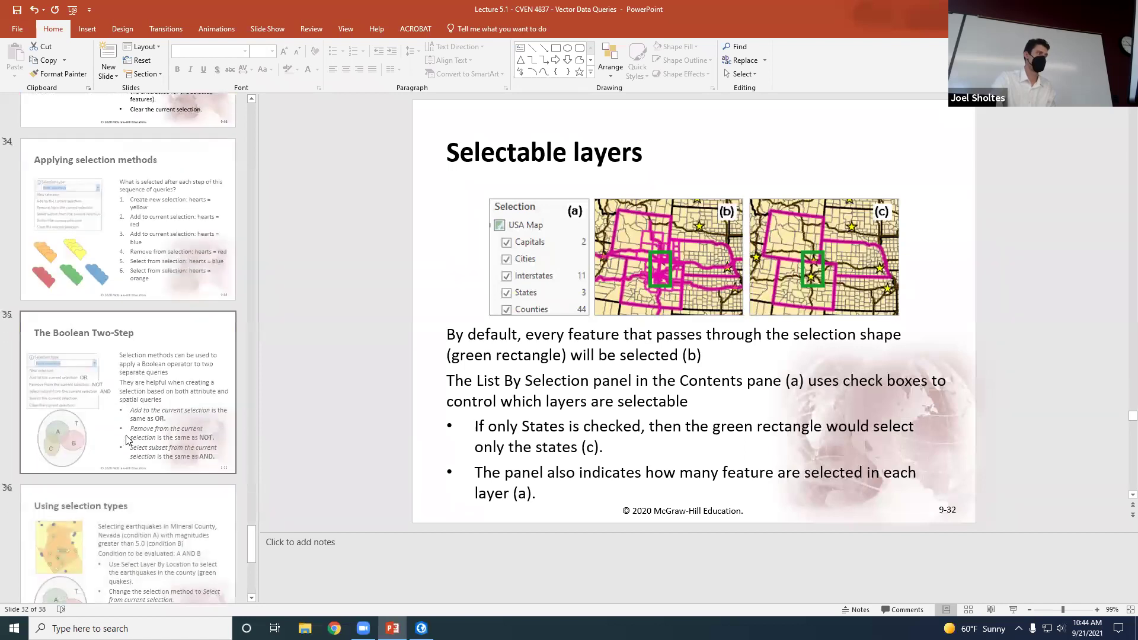
pyautogui.click(131, 336)
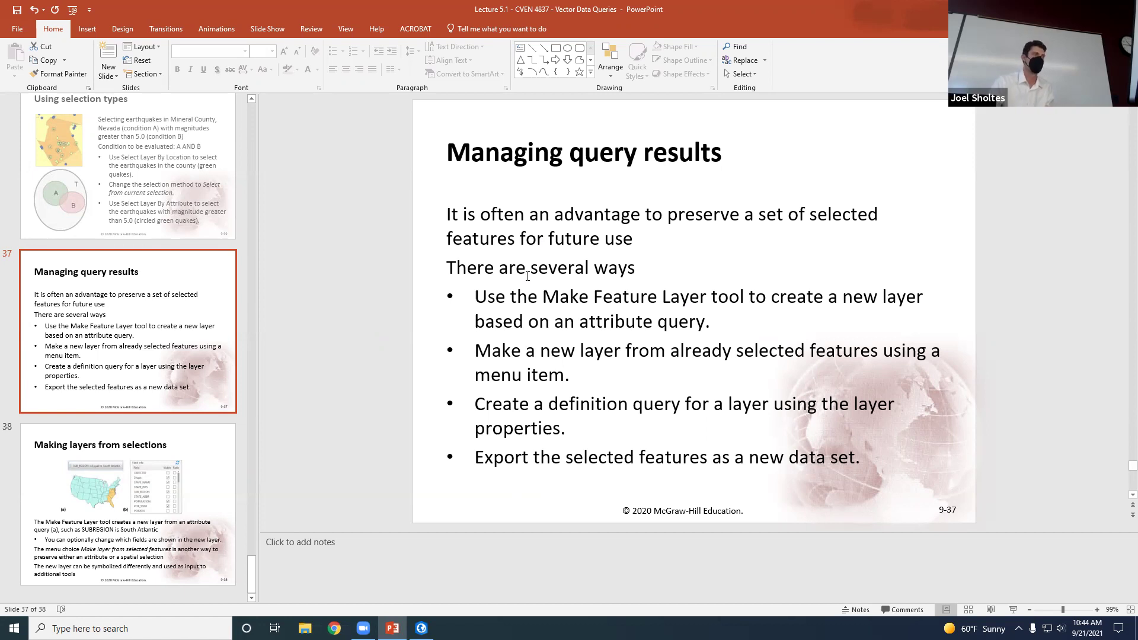
# - Highlight the Make Feature Layer tool, definition query and export options in turn on the Managing query results slide
pyautogui.moveTo(545, 297); pyautogui.dragTo(749, 299)
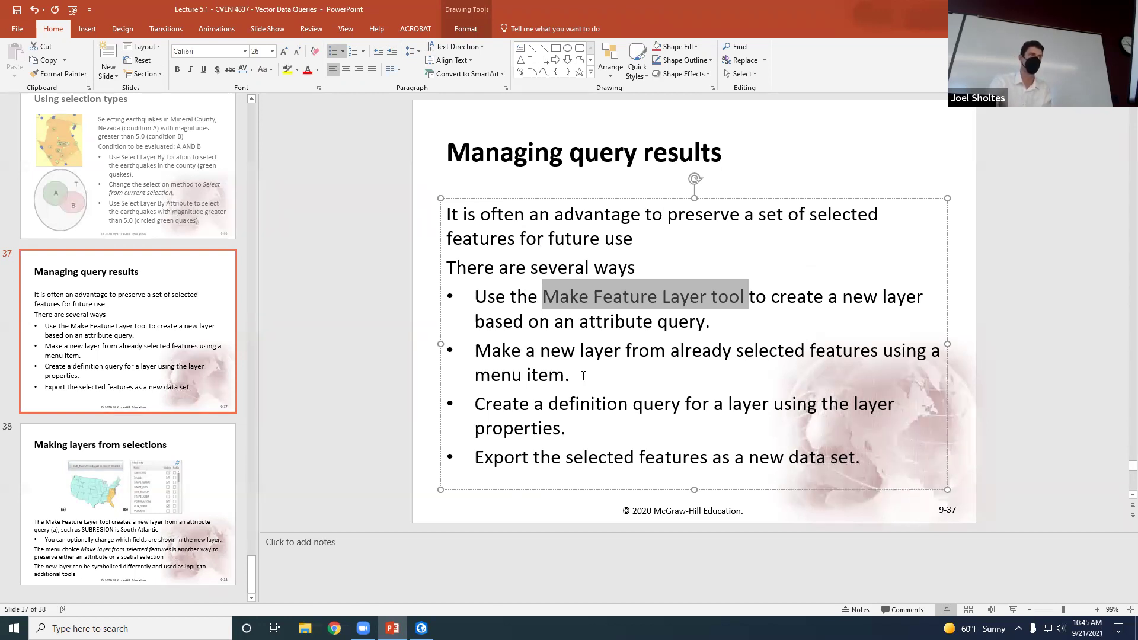
pyautogui.moveTo(484, 404); pyautogui.dragTo(560, 439)
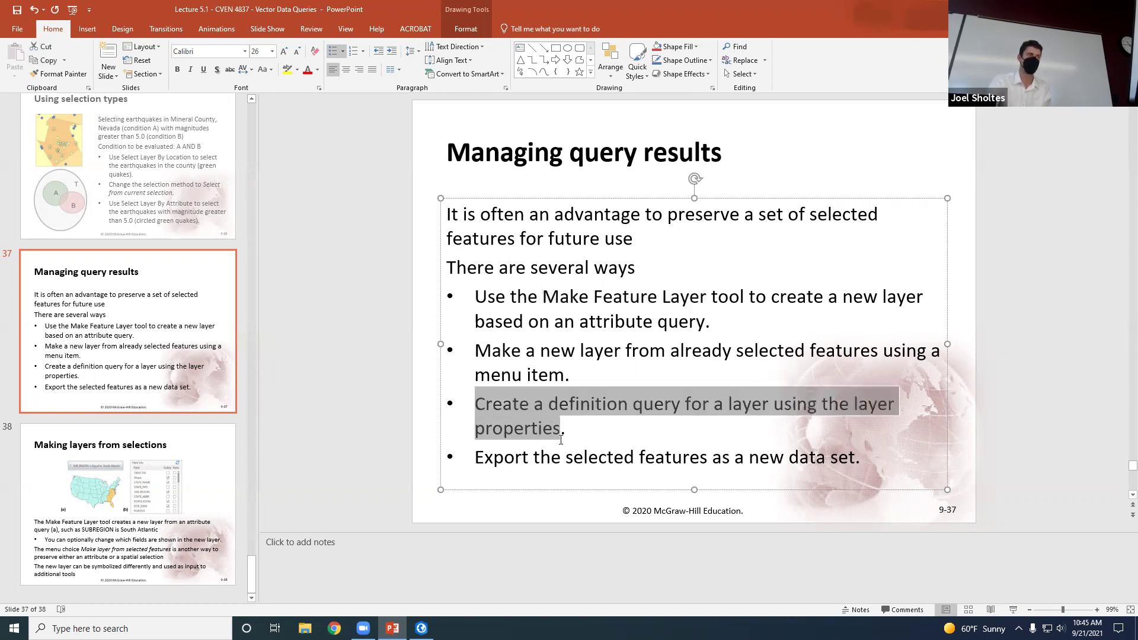
pyautogui.moveTo(486, 456); pyautogui.dragTo(890, 477)
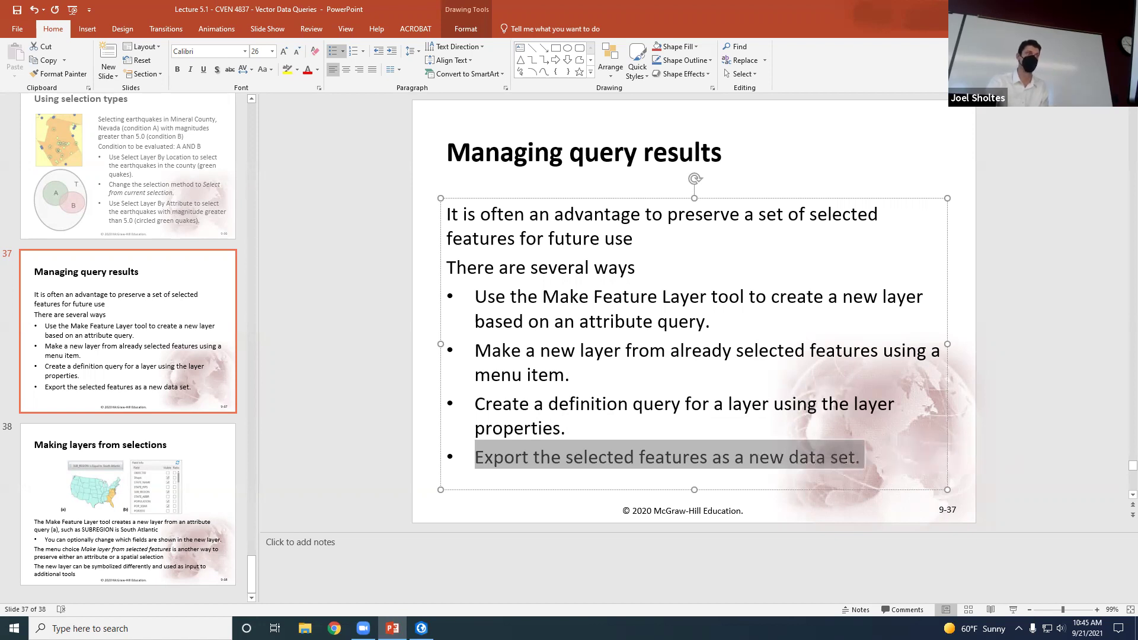
# - Switch to ArcGIS Pro, browse the State and Local Bridges Poor Condition layer's selection, design and chart options, and return to the PowerPoint lecture
pyautogui.click(421, 629)
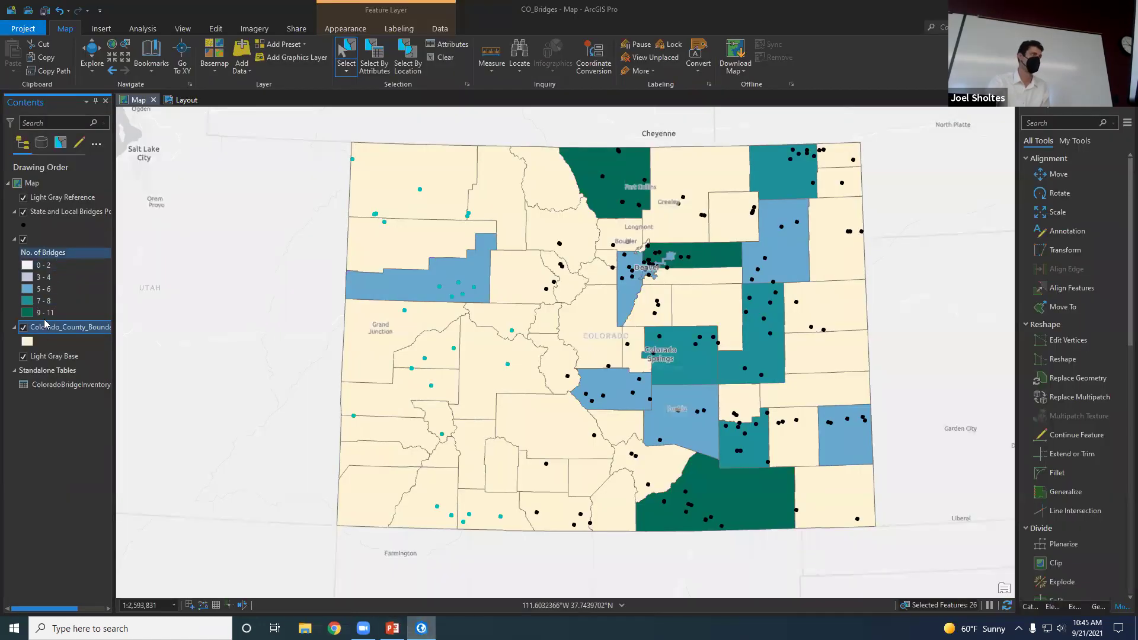
pyautogui.rightClick(46, 212)
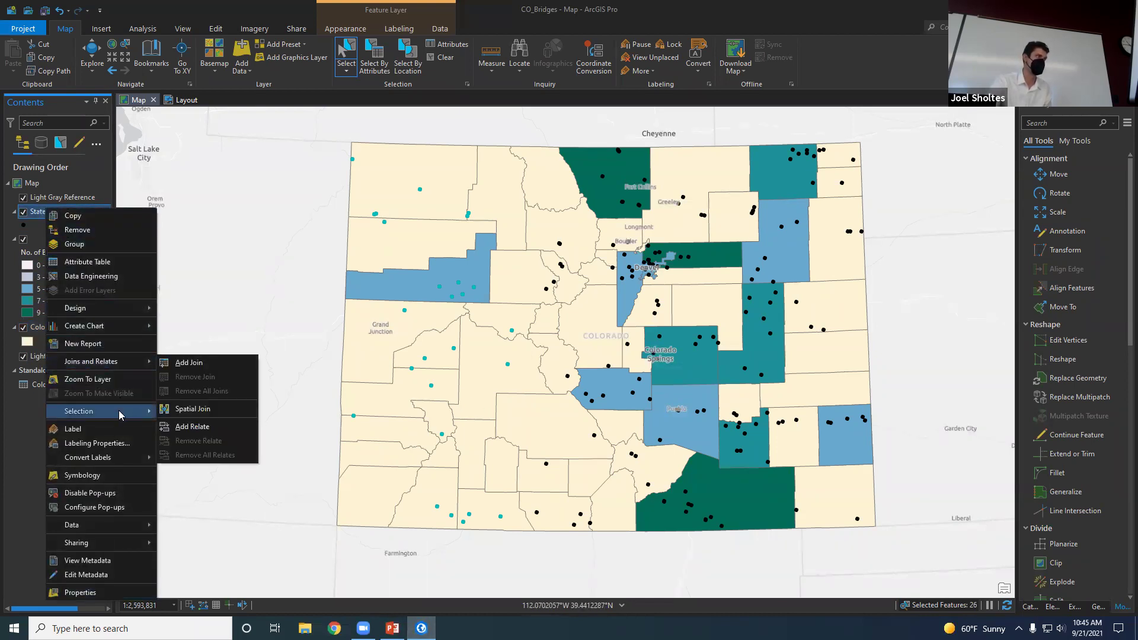
pyautogui.moveTo(119, 411)
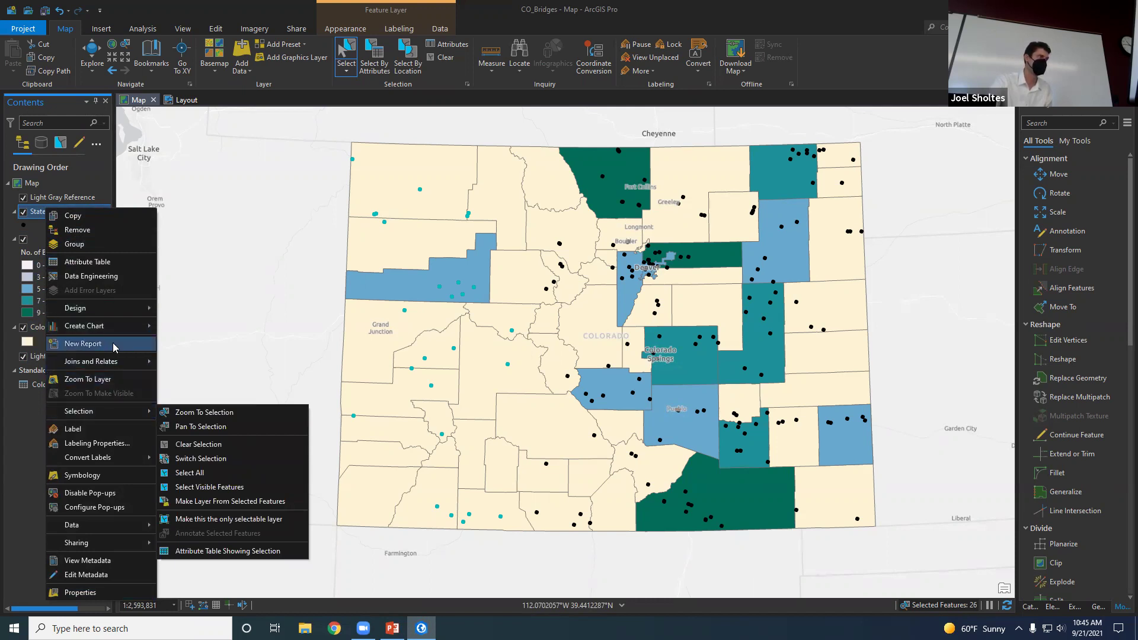
pyautogui.moveTo(114, 524)
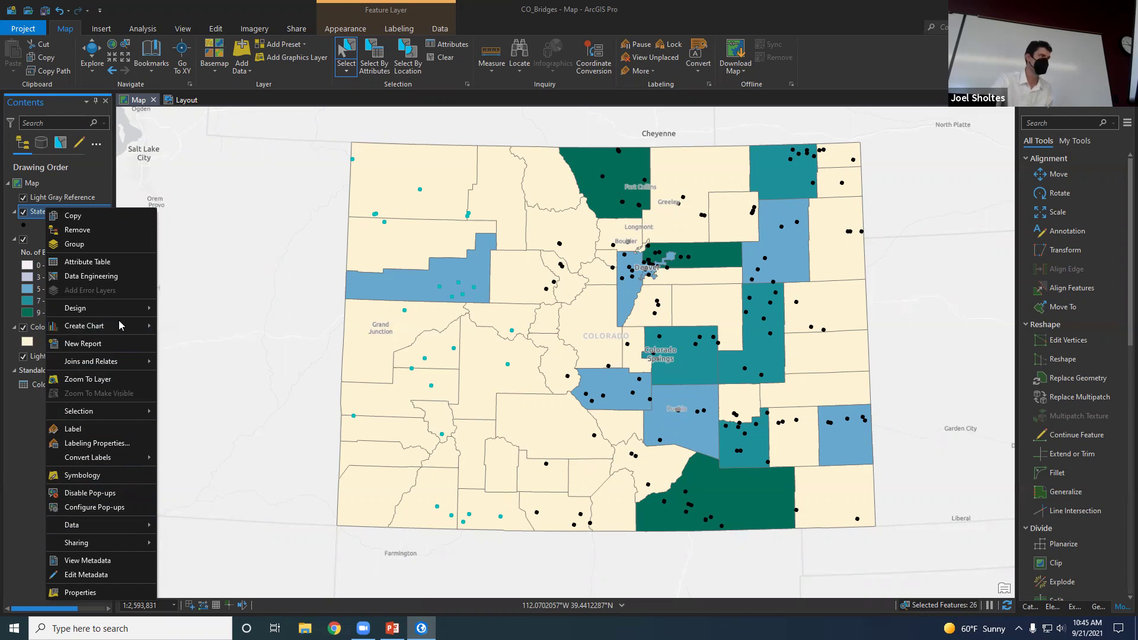
pyautogui.moveTo(134, 309)
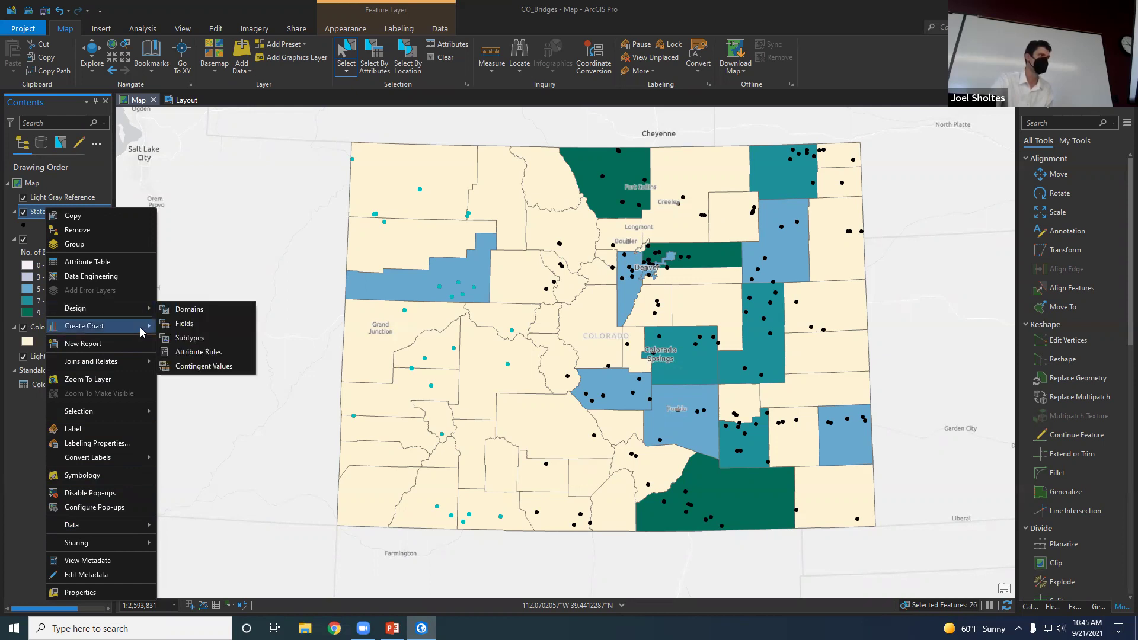
pyautogui.moveTo(142, 332)
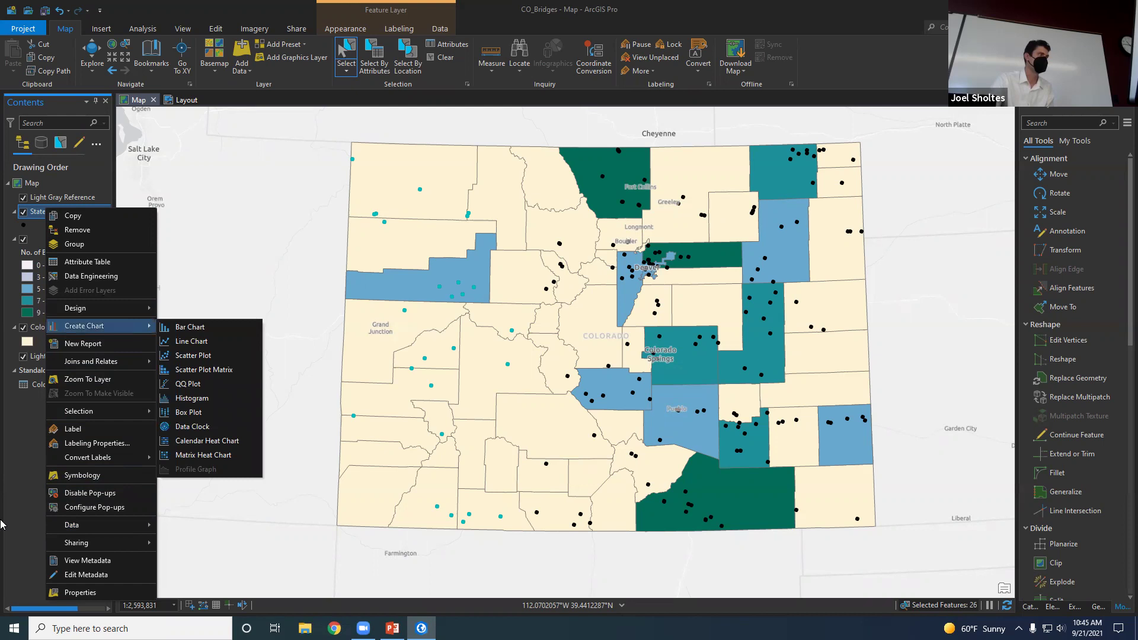
pyautogui.click(21, 478)
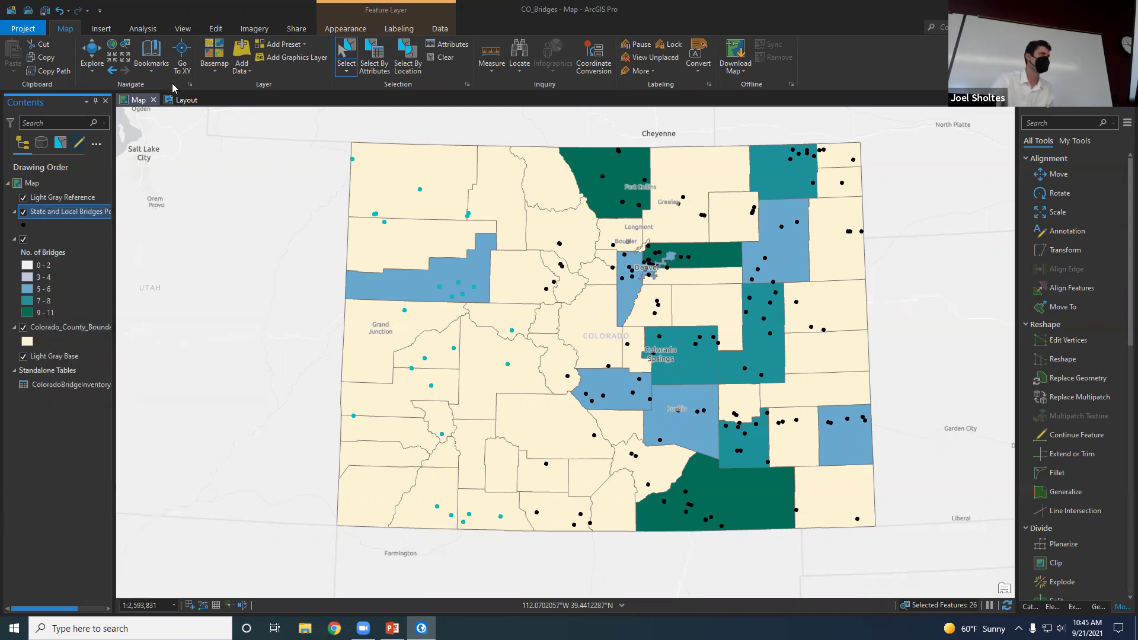
pyautogui.click(392, 629)
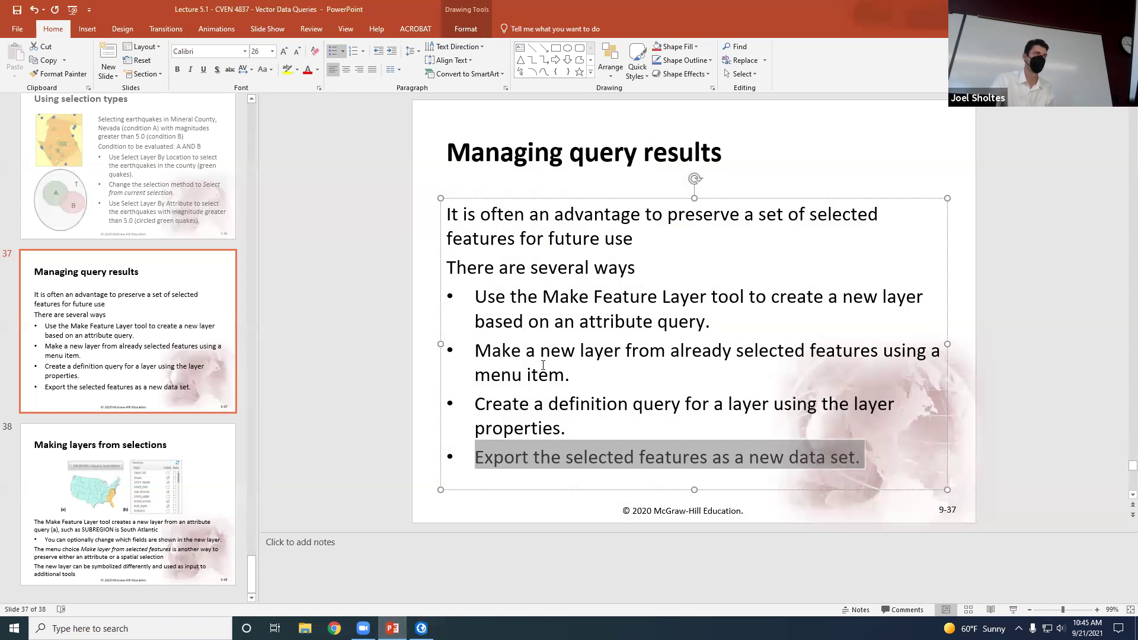
# - In ArcGIS Pro, make a new layer from the selected bridges and hide the original layer, widening the Contents pane to show full names
pyautogui.click(421, 629)
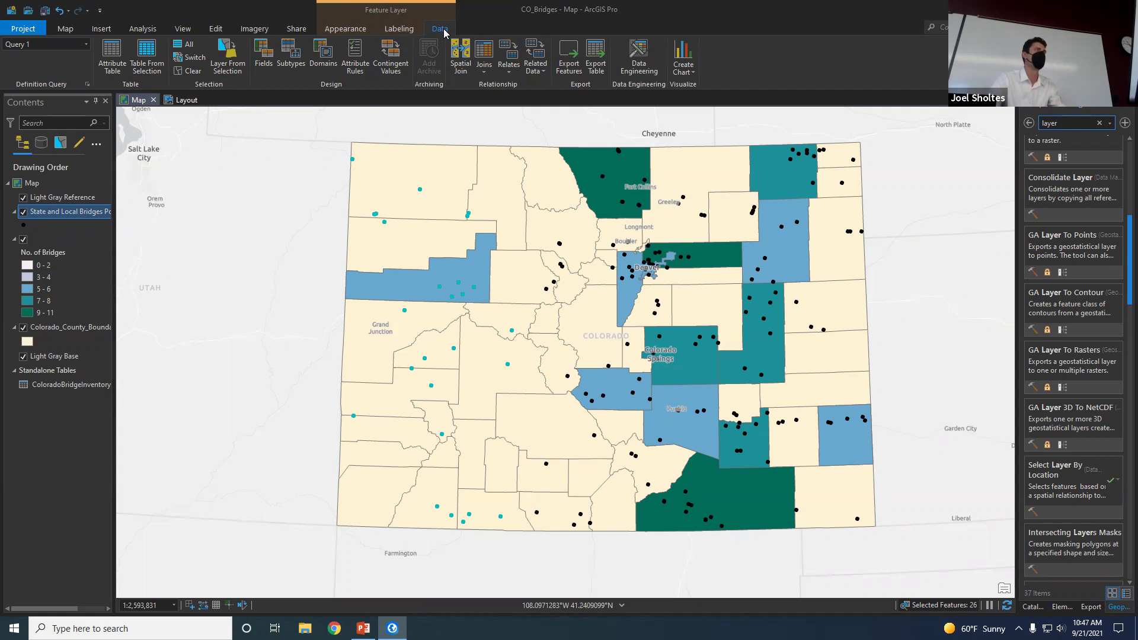
pyautogui.click(240, 72)
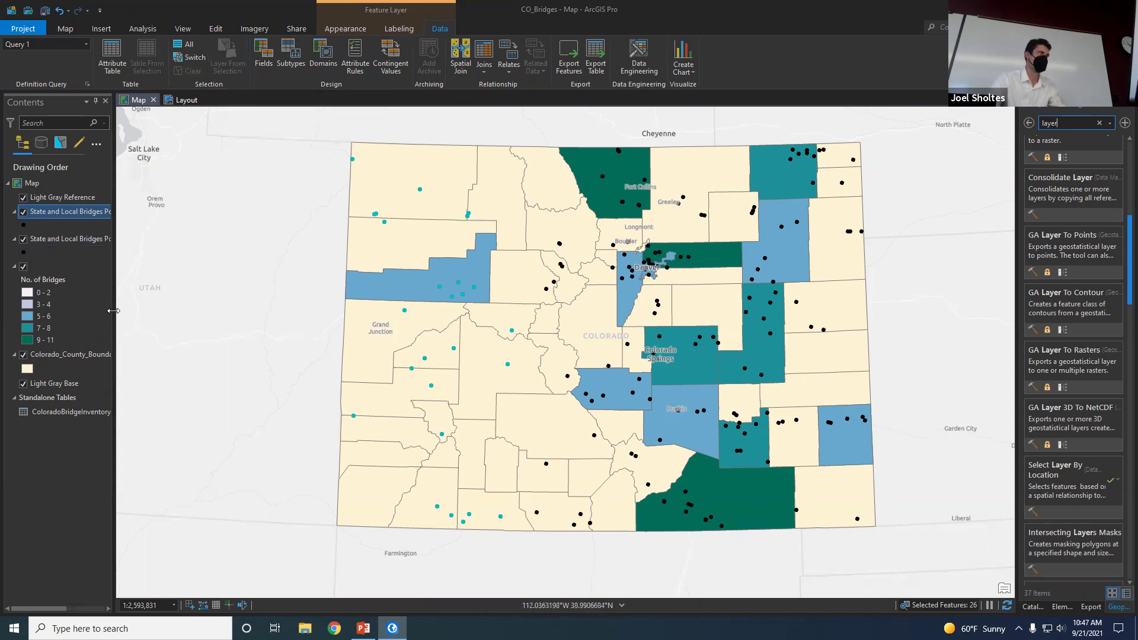
pyautogui.click(22, 240)
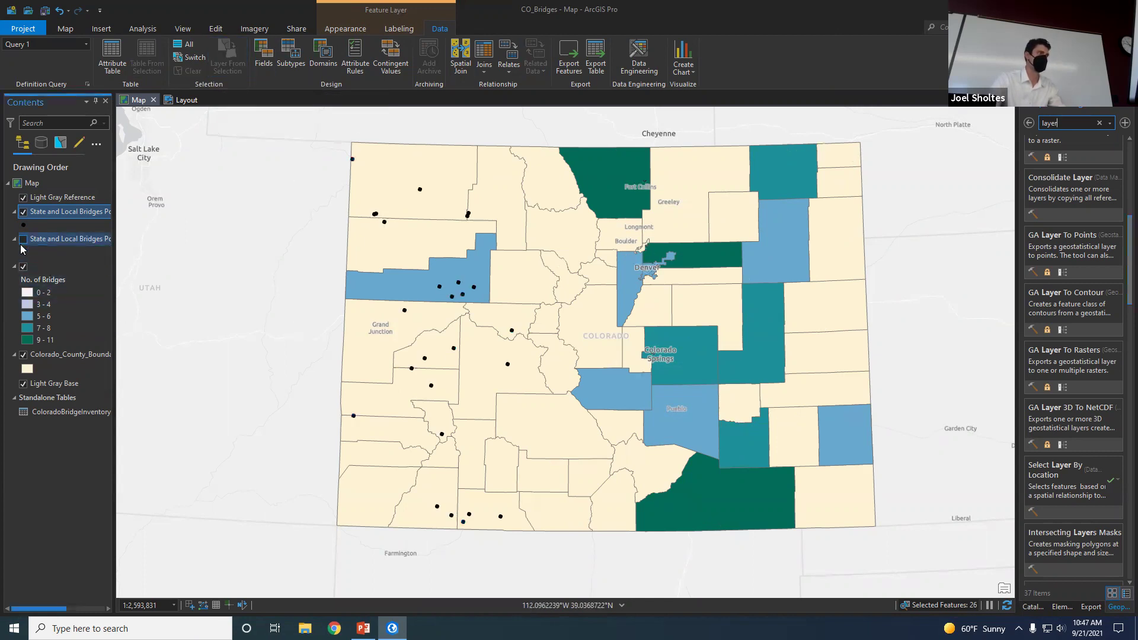
pyautogui.moveTo(112, 211); pyautogui.dragTo(192, 212)
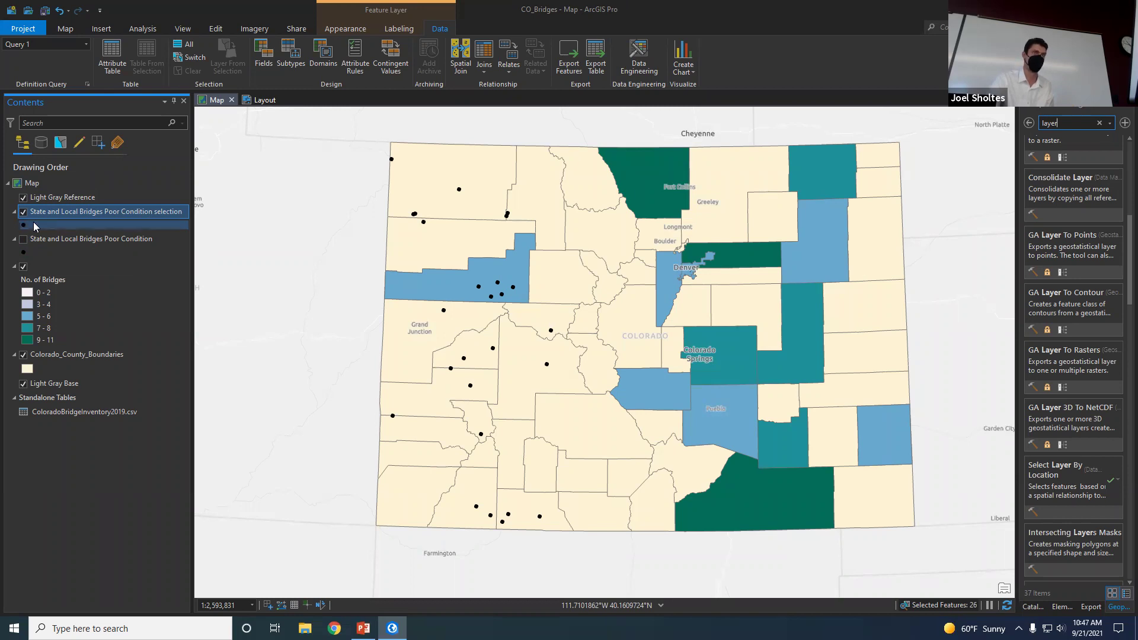
# - Examine the definition query and data source of the State and Local Bridges Poor Condition selection layer without changing its properties
pyautogui.rightClick(99, 211)
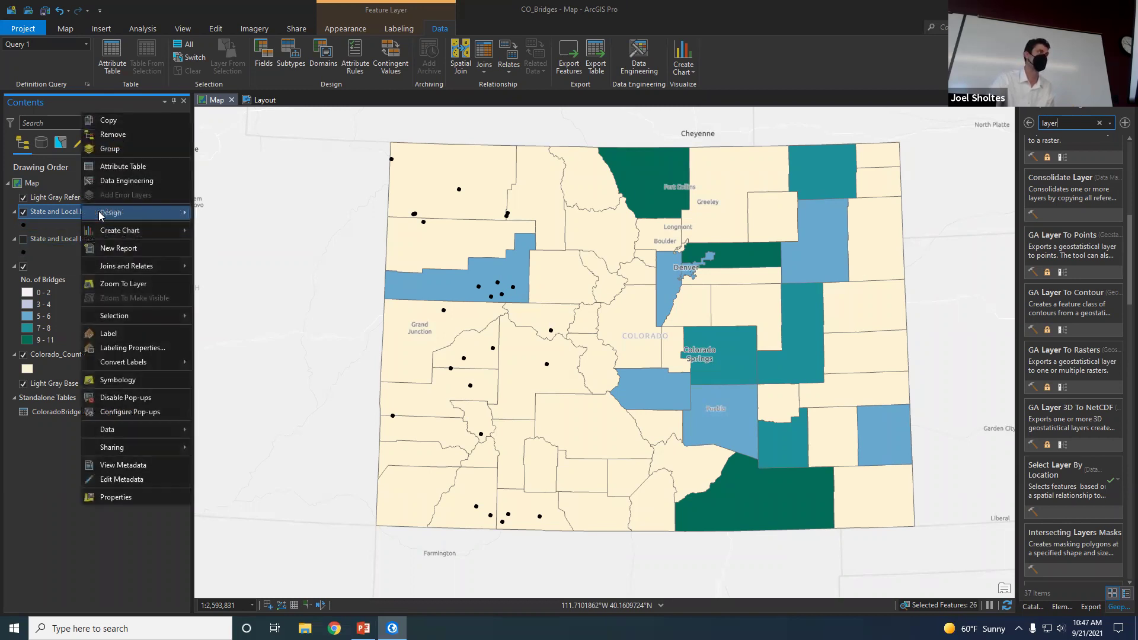
pyautogui.click(121, 497)
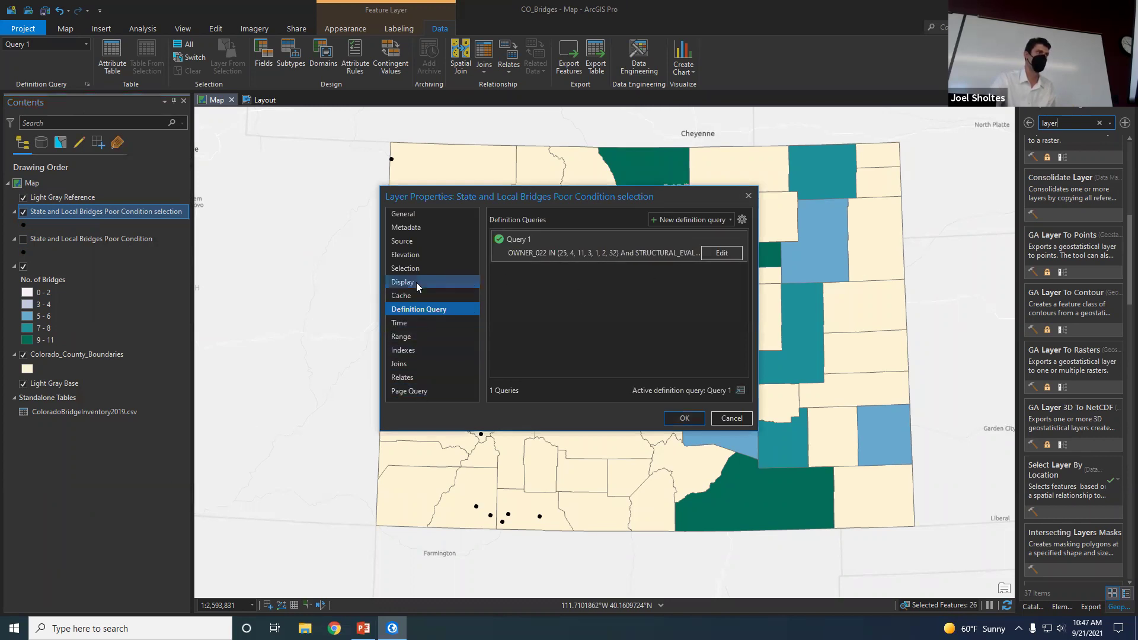
pyautogui.click(415, 241)
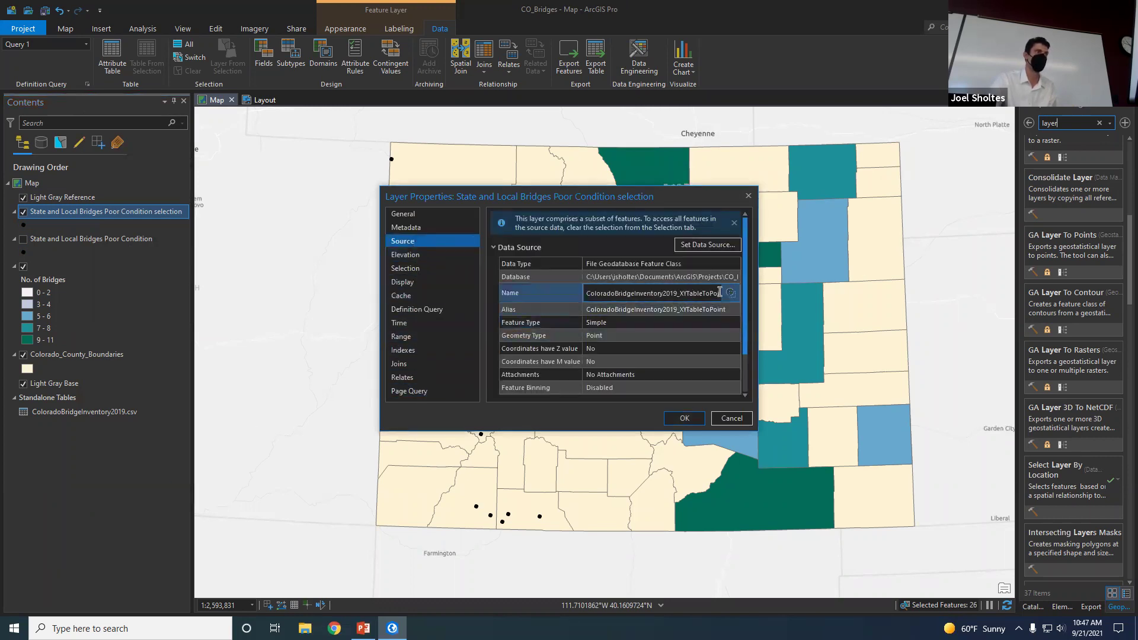
pyautogui.moveTo(757, 292); pyautogui.dragTo(1015, 291)
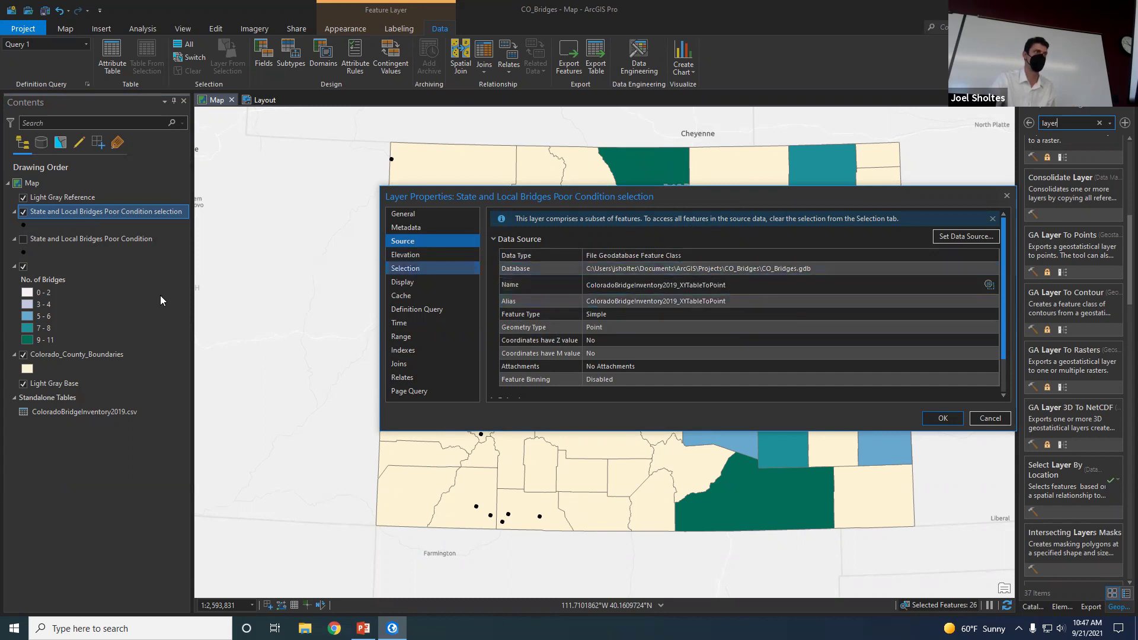
pyautogui.click(997, 423)
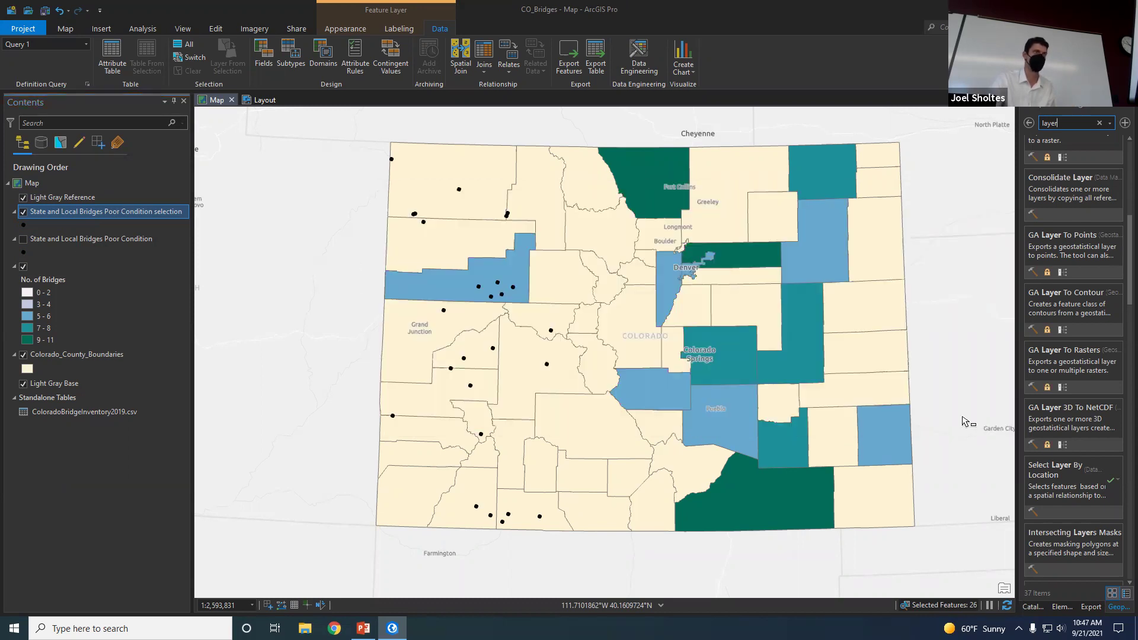
# - Examine the original State and Local Bridges Poor Condition layer's data source, and briefly show its points on the map for comparison
pyautogui.rightClick(71, 239)
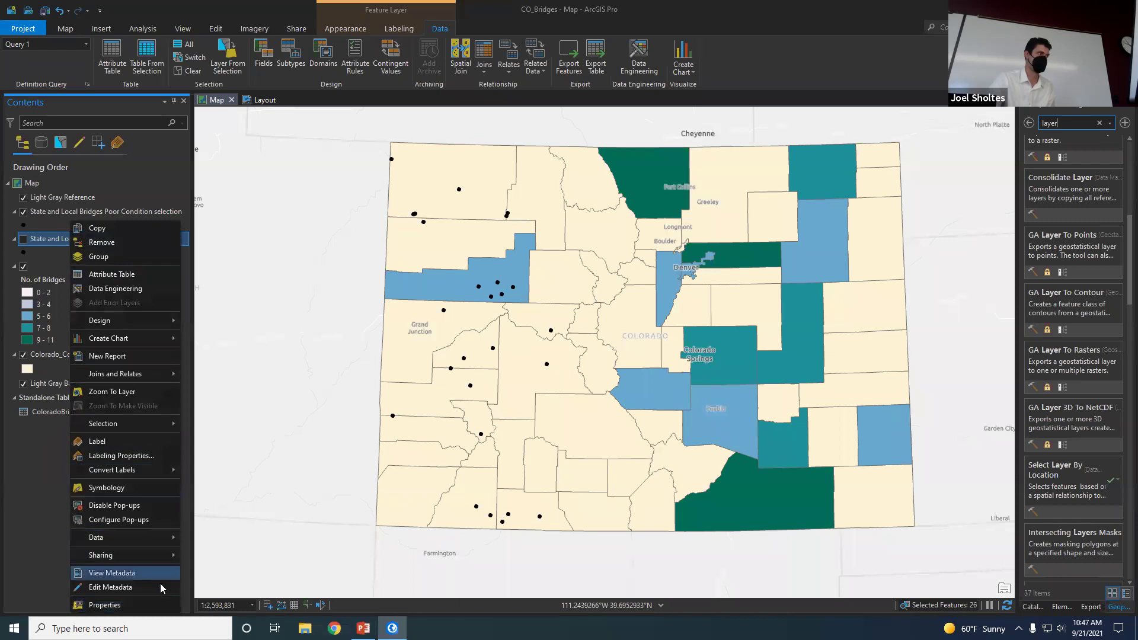
pyautogui.click(166, 605)
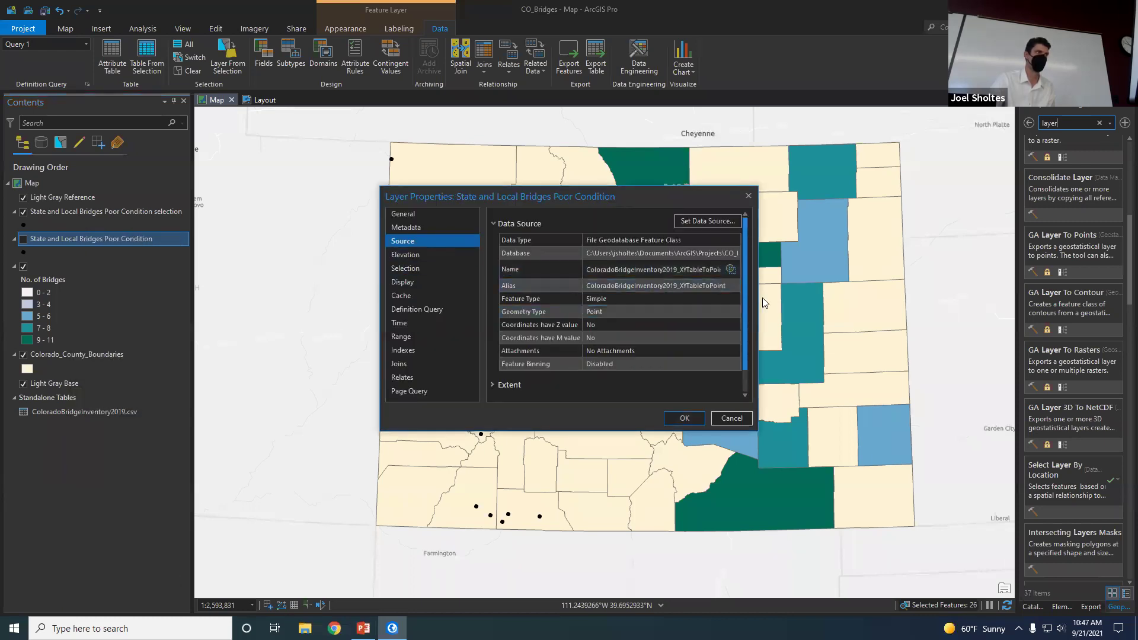
pyautogui.moveTo(757, 285); pyautogui.dragTo(1002, 285)
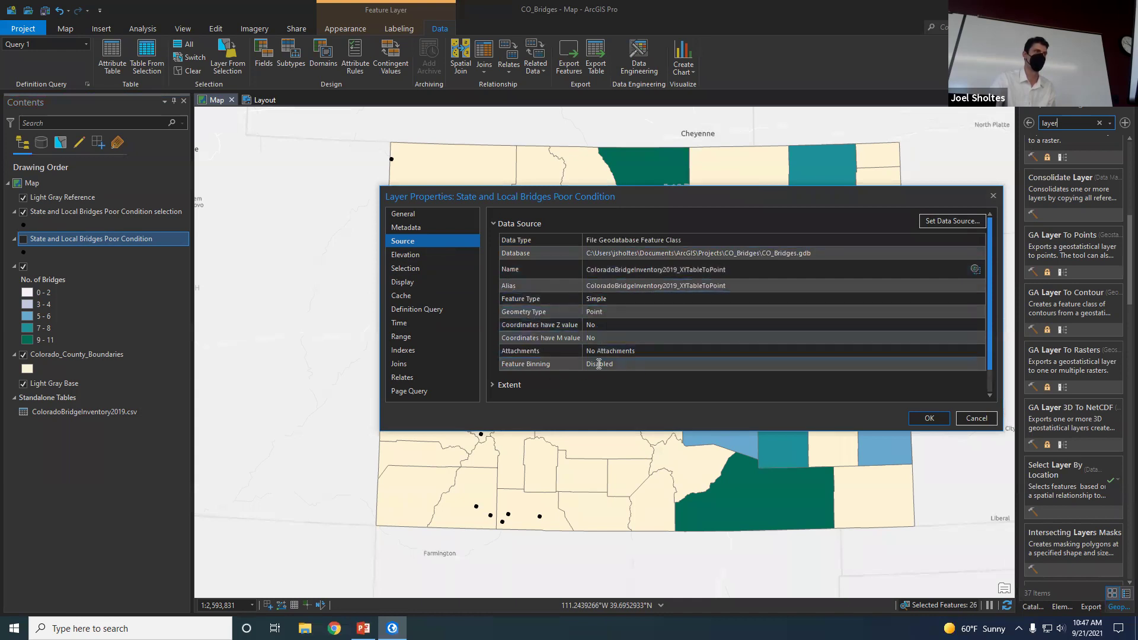
pyautogui.click(976, 419)
pyautogui.click(23, 240)
pyautogui.click(22, 241)
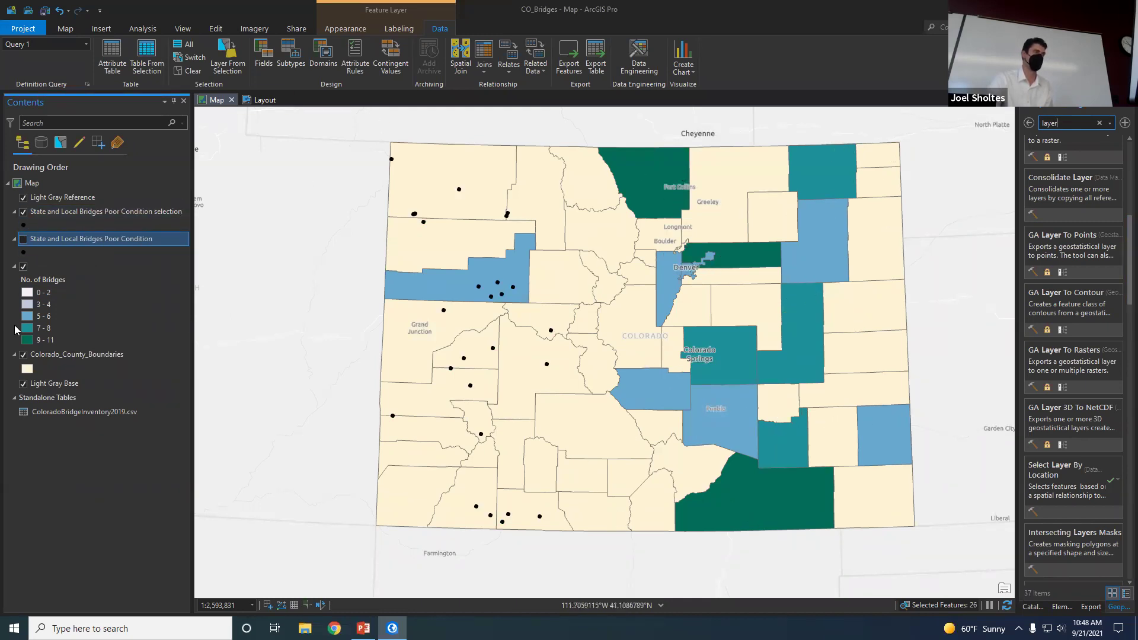
# - Symbolize the bridge selection layer with the Circle 4 point symbol and turn the original Poor Condition bridges layer back on
pyautogui.click(42, 226)
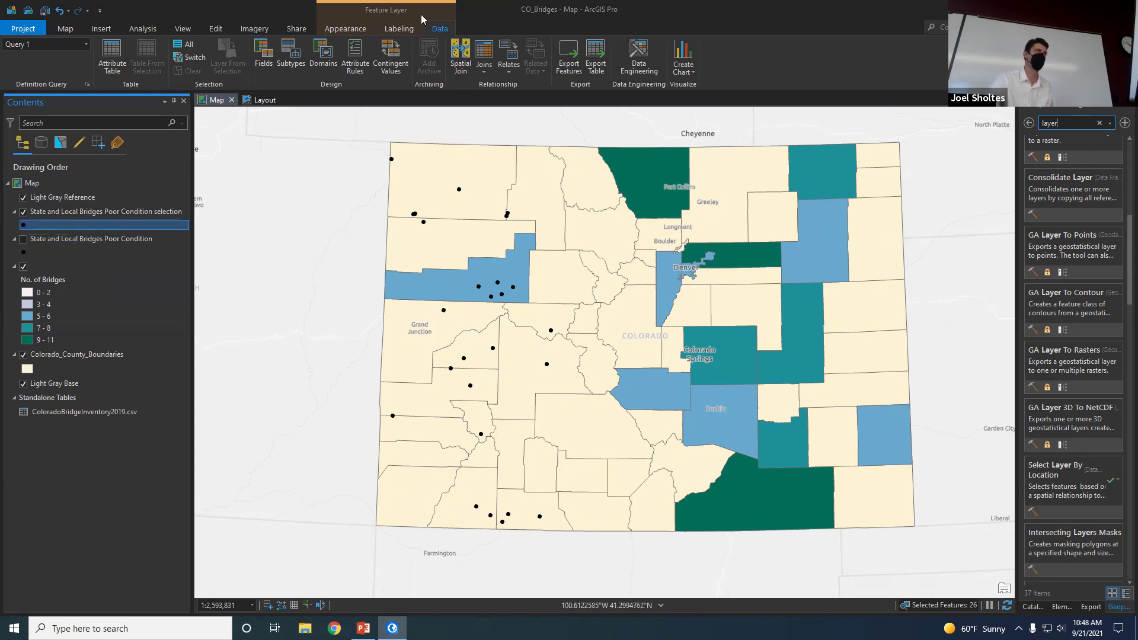
pyautogui.click(350, 29)
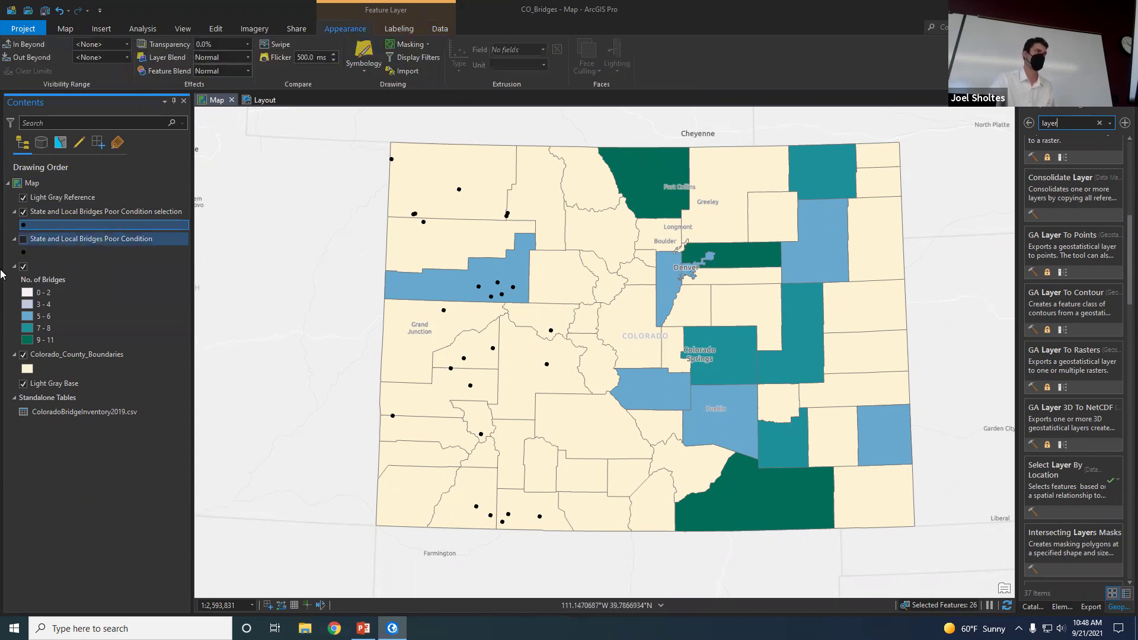
pyautogui.click(24, 226)
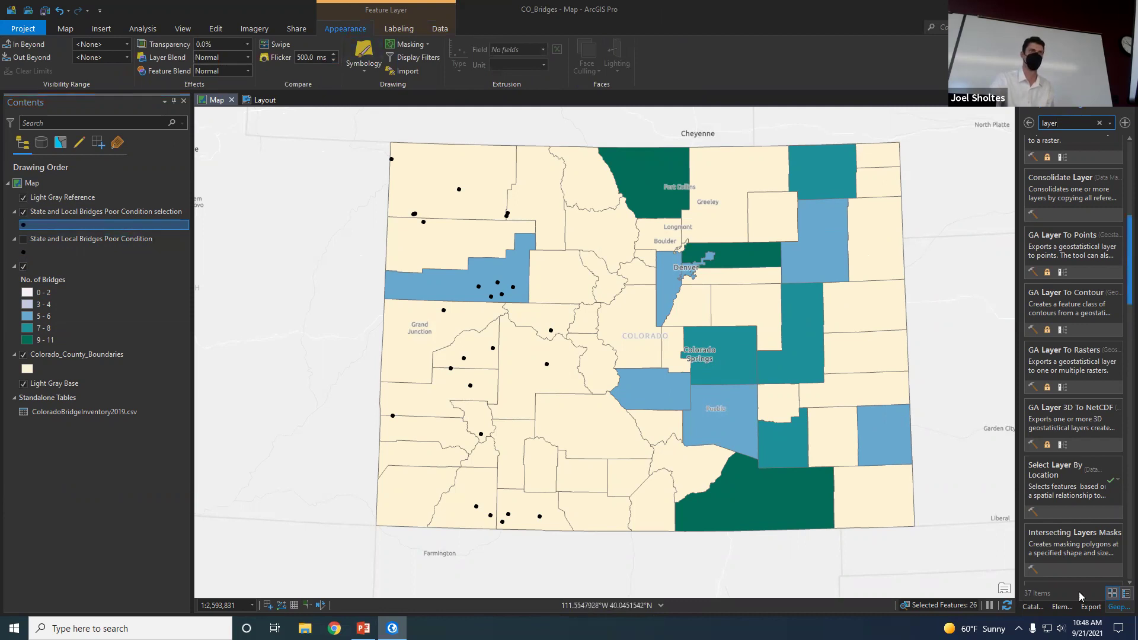
pyautogui.click(1090, 328)
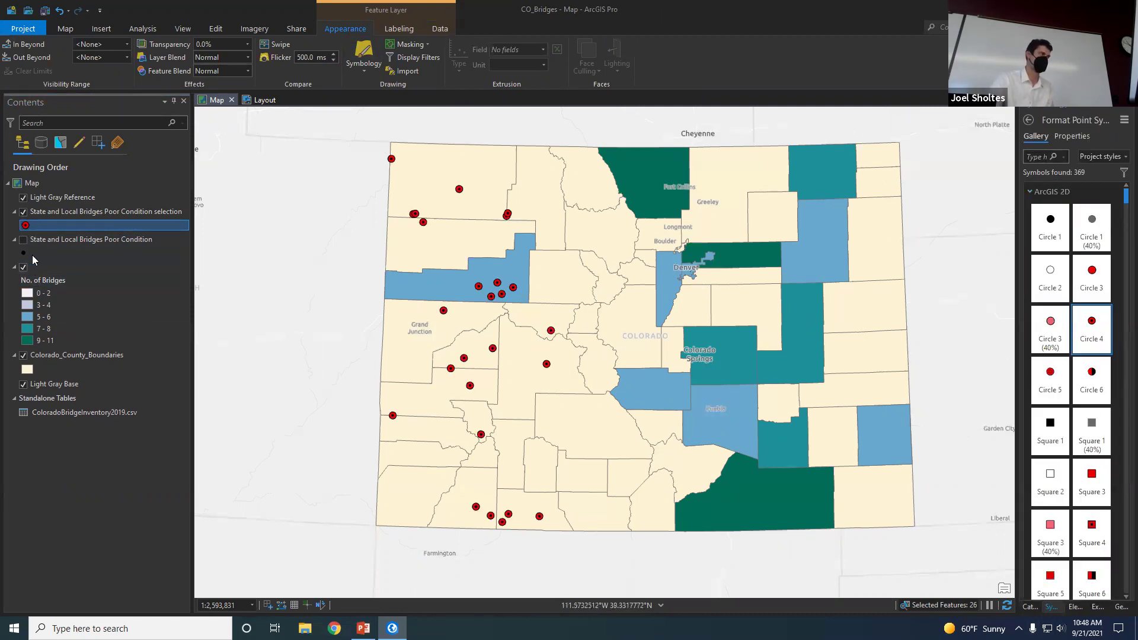
pyautogui.click(23, 239)
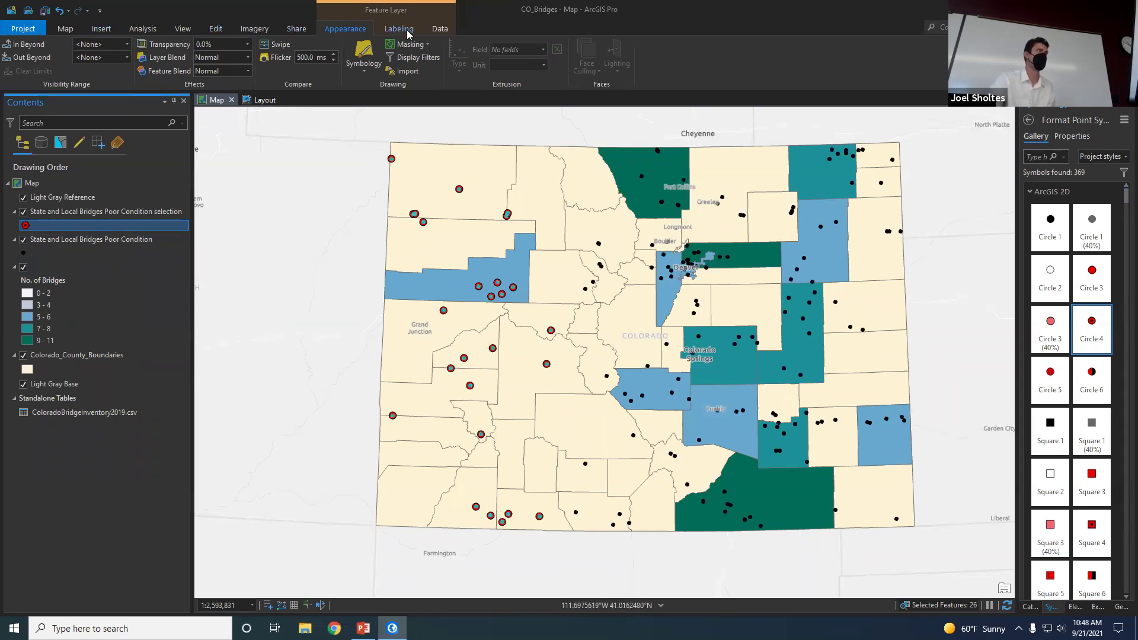
# - Clear the selected bridge features from the map and save the project
pyautogui.click(66, 30)
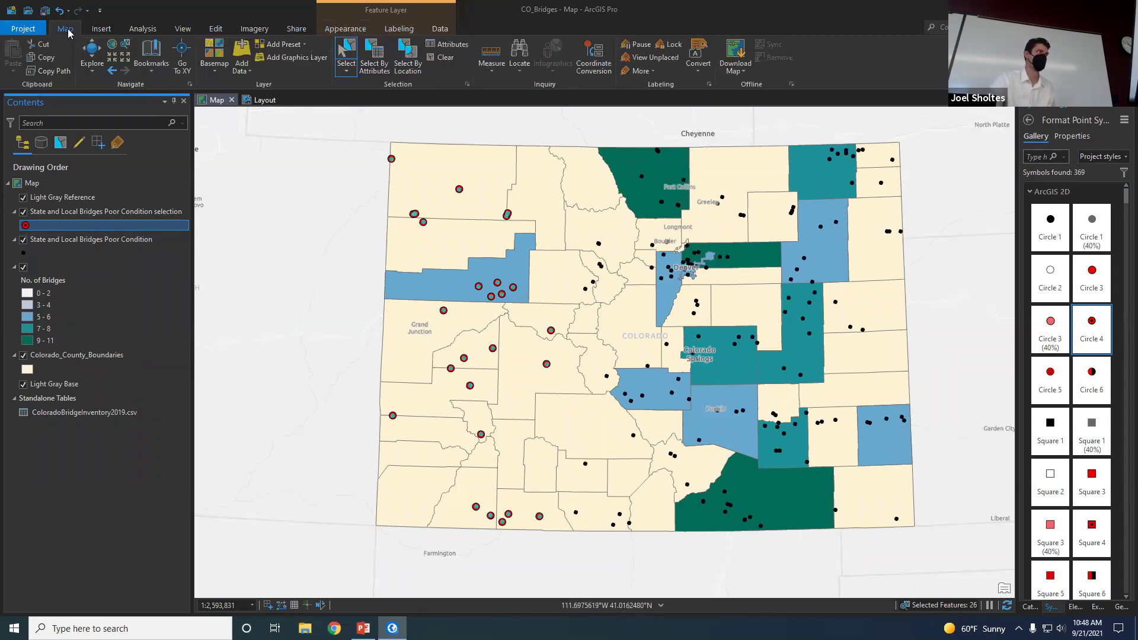
pyautogui.click(443, 58)
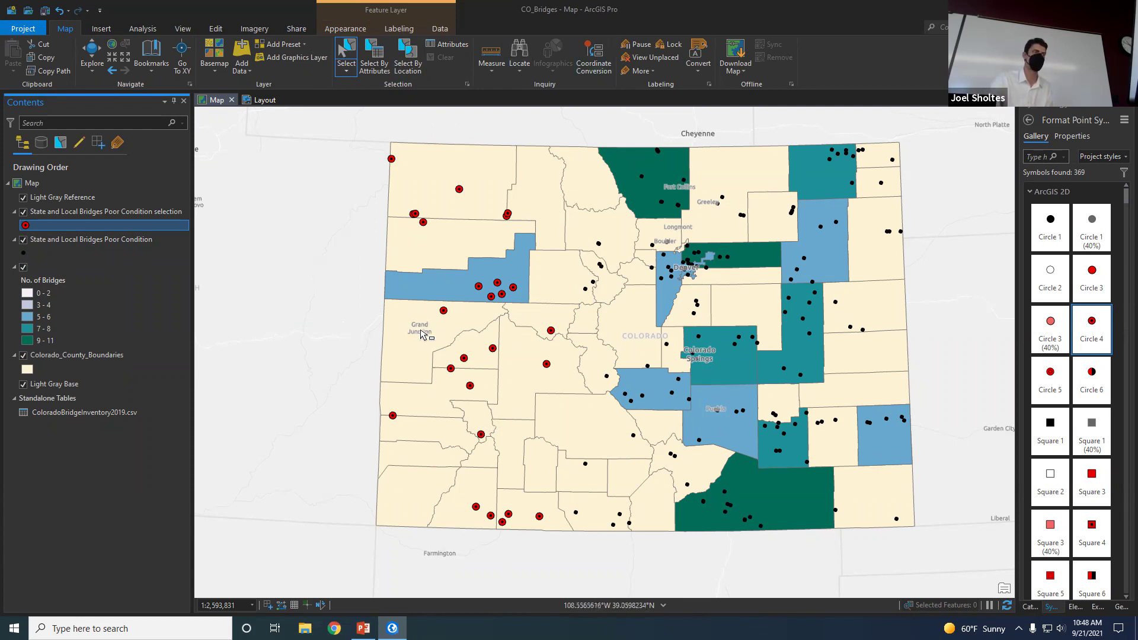
pyautogui.click(46, 12)
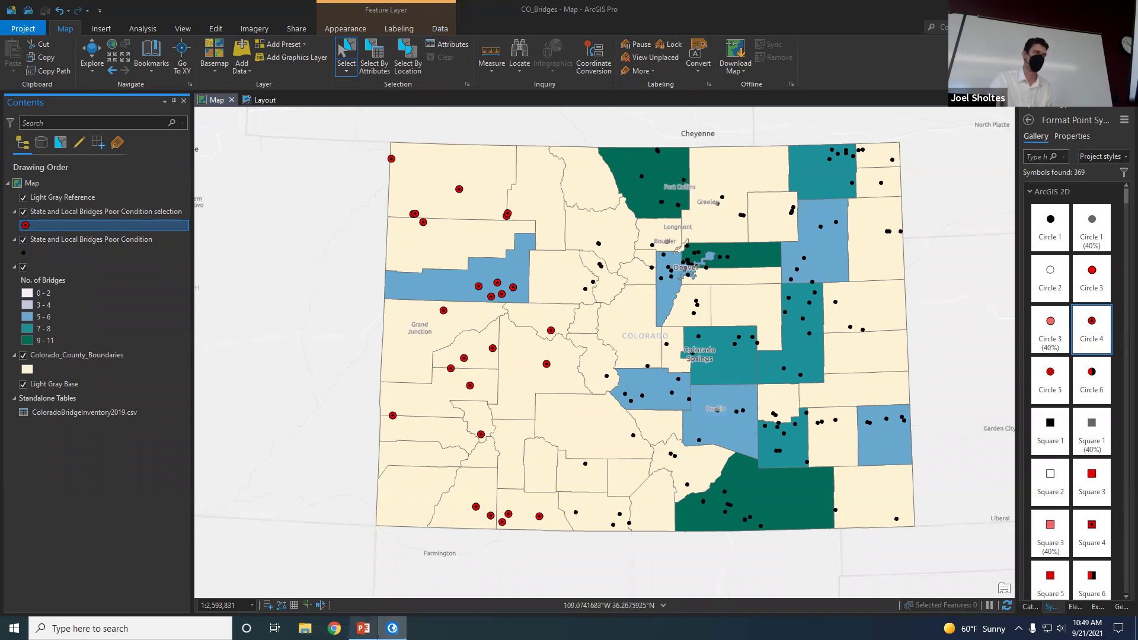
# - Switch to the PowerPoint lecture and deselect the text box on the Managing query results slide
pyautogui.click(392, 628)
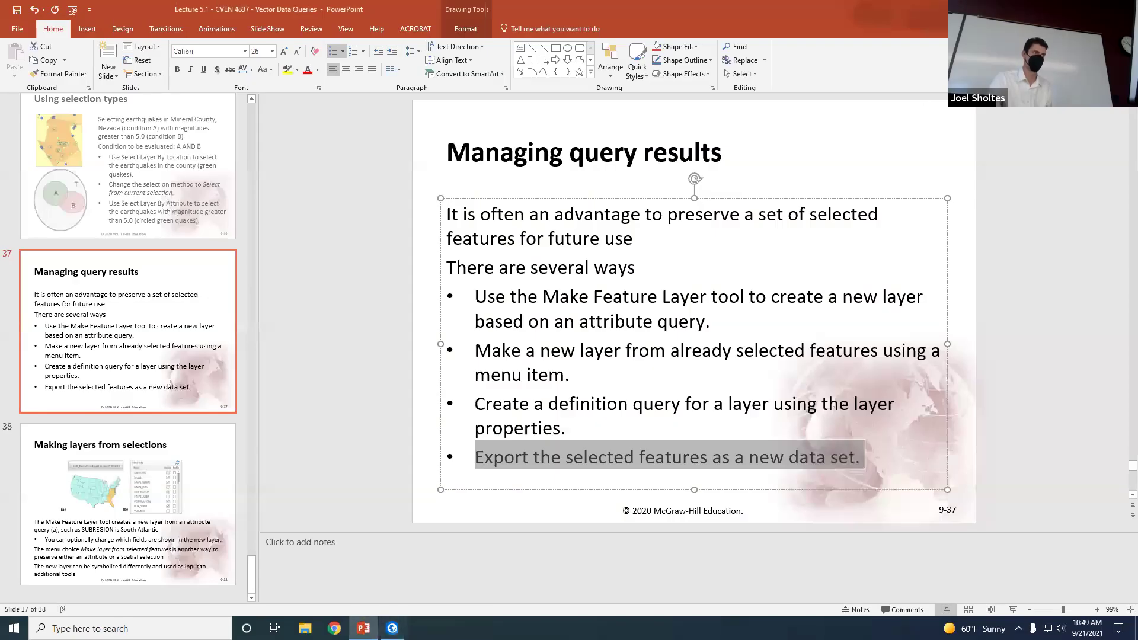
pyautogui.click(1119, 342)
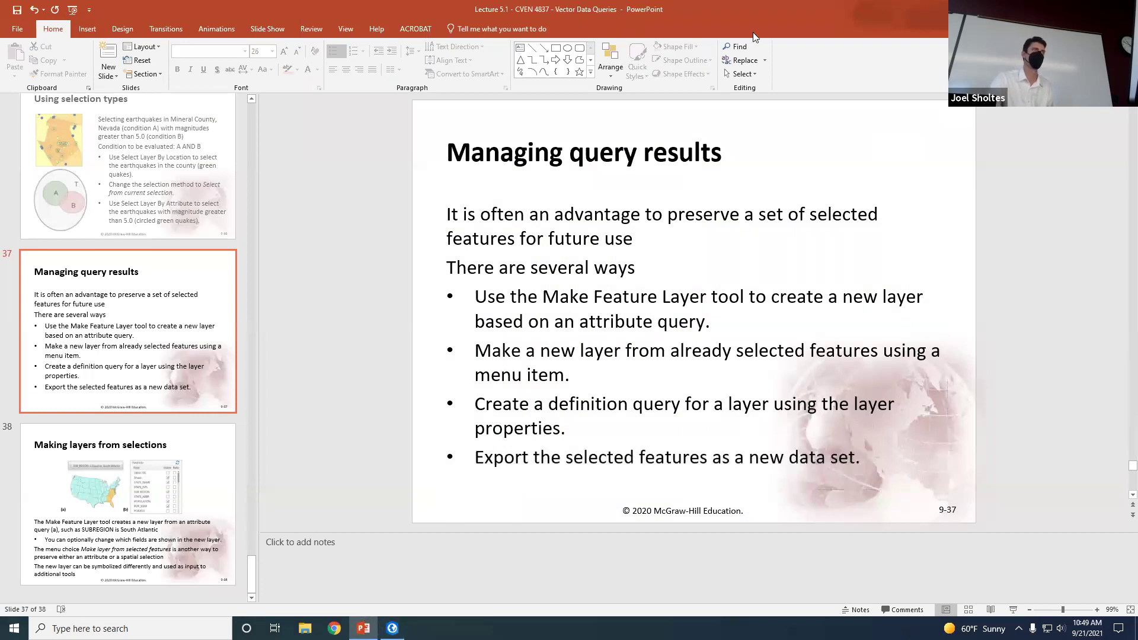